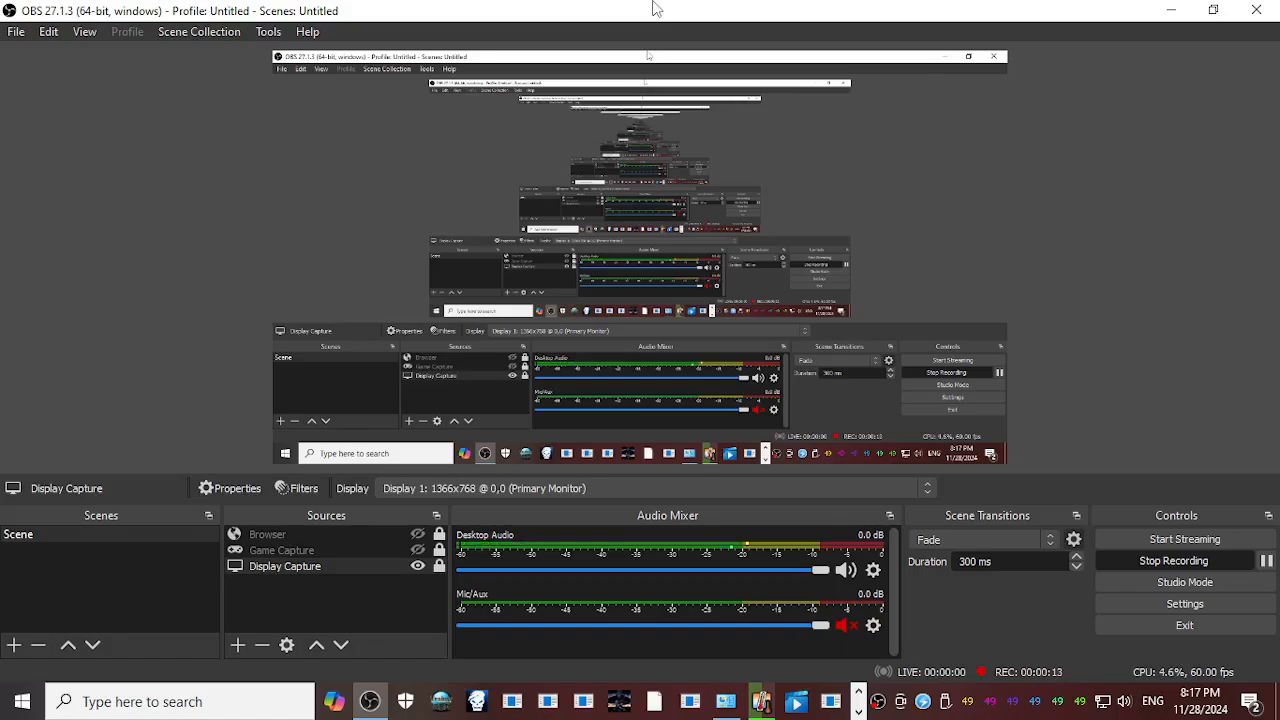
# Switch to the Google Meet call in the browser and show it in full screen
pyautogui.press('alt')
pyautogui.hotkey('alt', 'Tab')
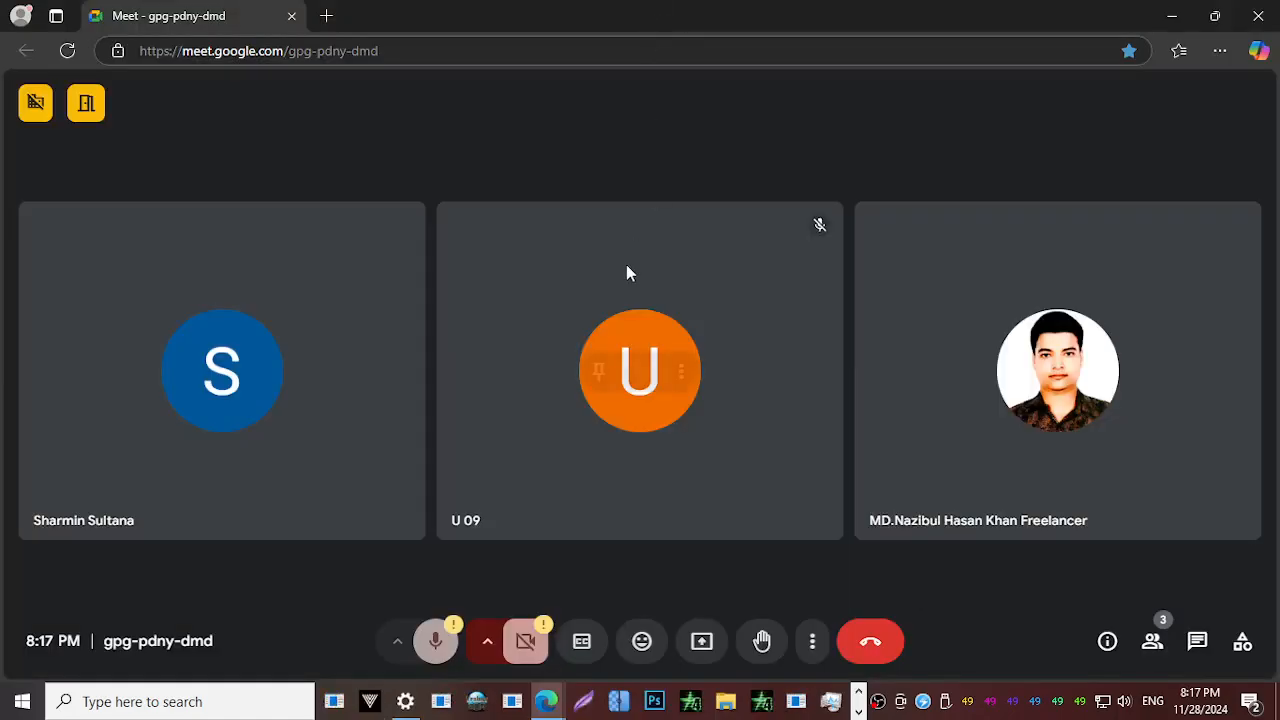
pyautogui.click(812, 645)
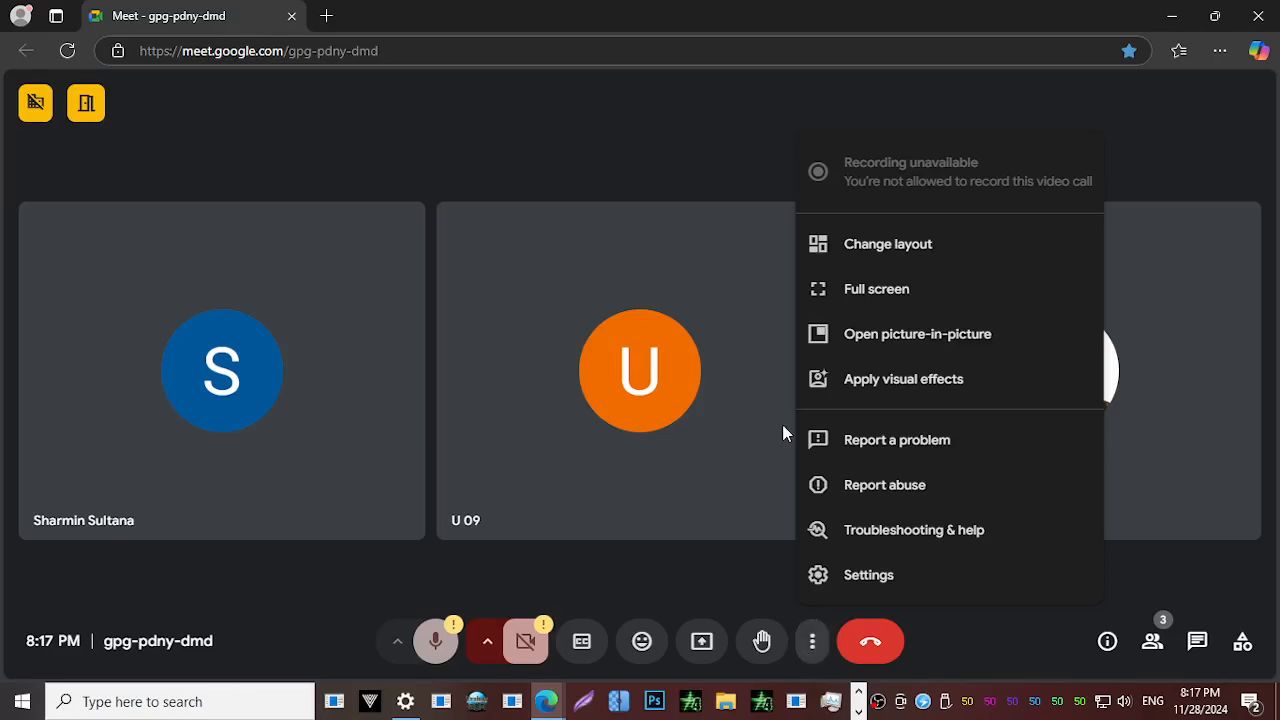
pyautogui.click(862, 287)
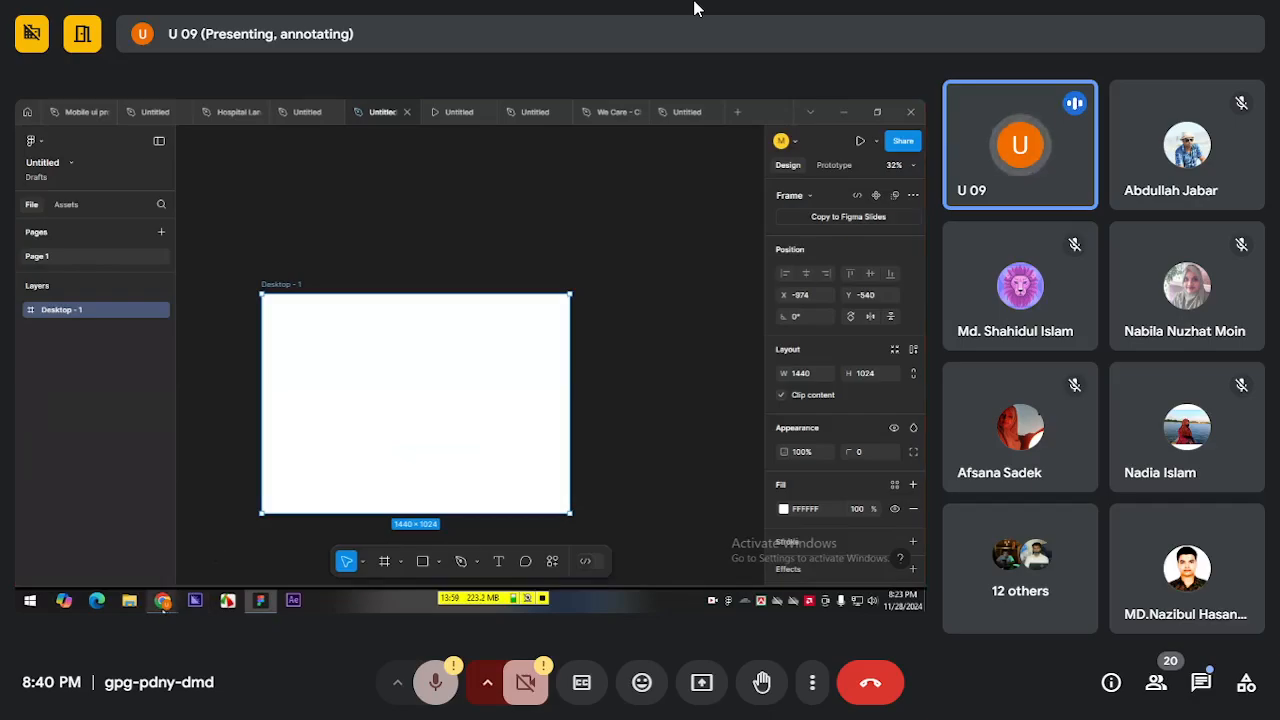
# Switch to the Chrome browser, search the web for "figma download" in a new tab, and open the Figma downloads page without its sign-in prompt
pyautogui.moveTo(163, 600)
pyautogui.click(86, 545)
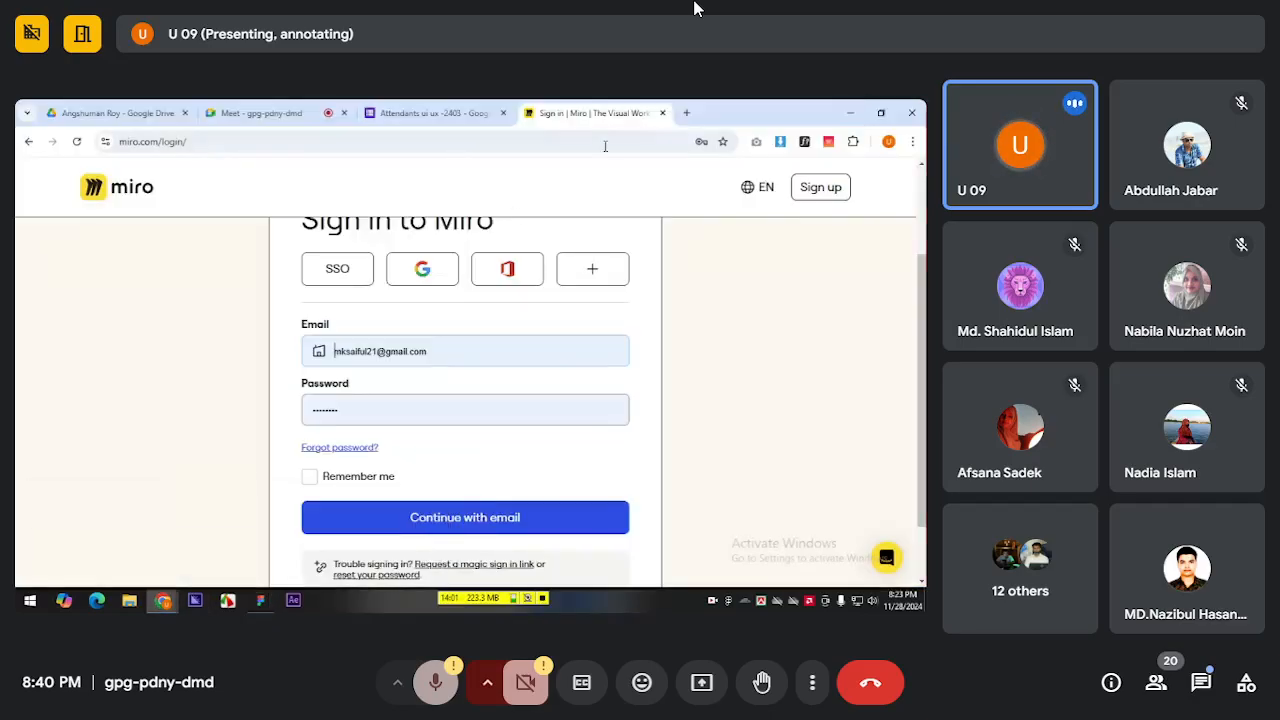
pyautogui.click(686, 113)
pyautogui.write('figma download')
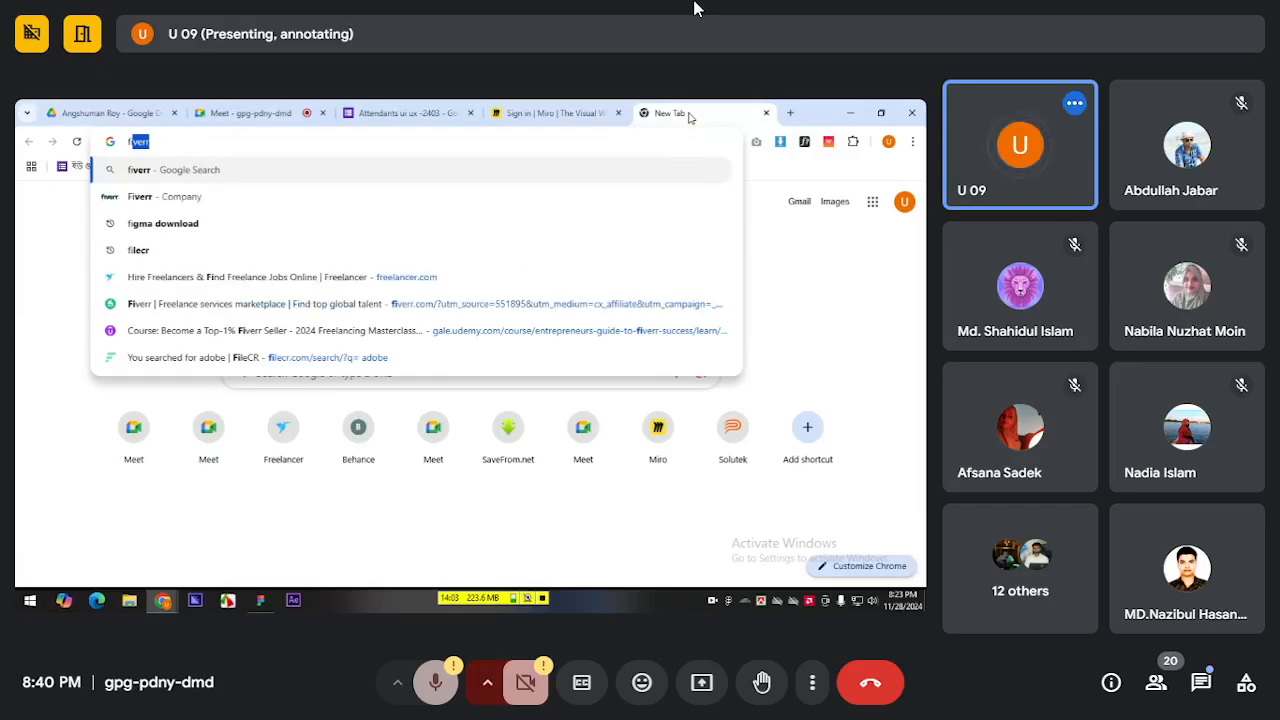
pyautogui.press('Return')
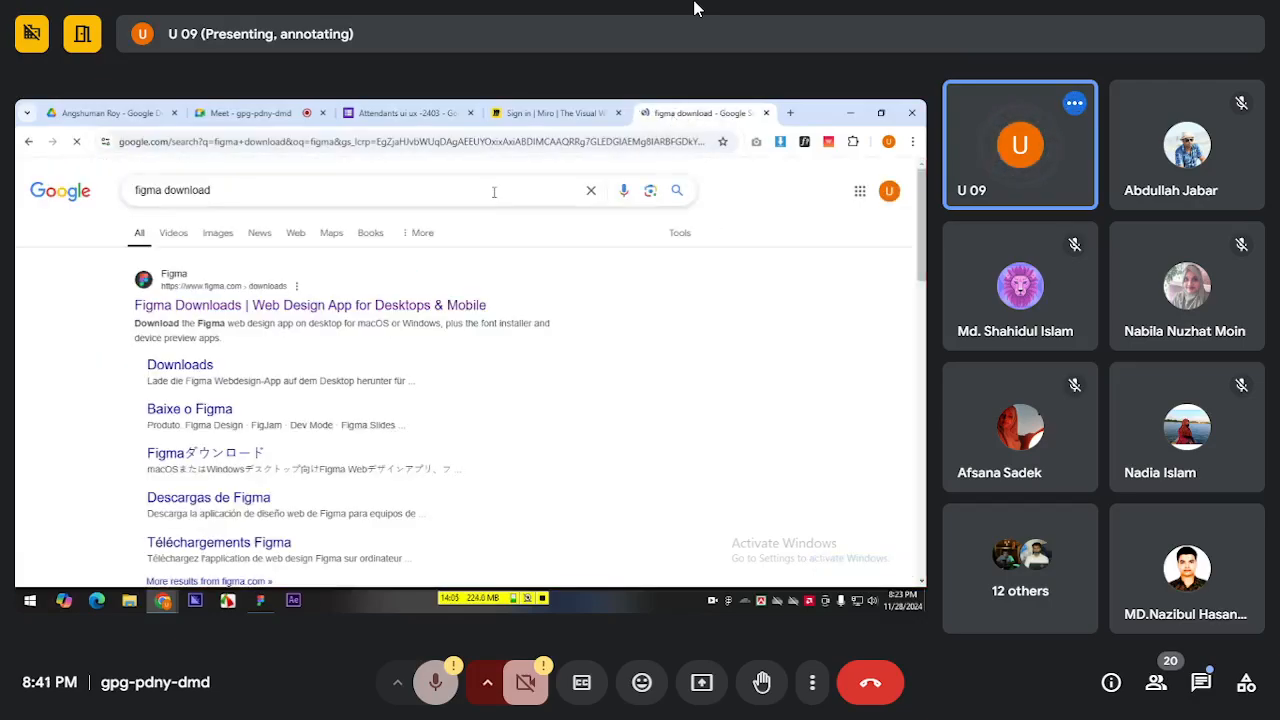
pyautogui.click(330, 306)
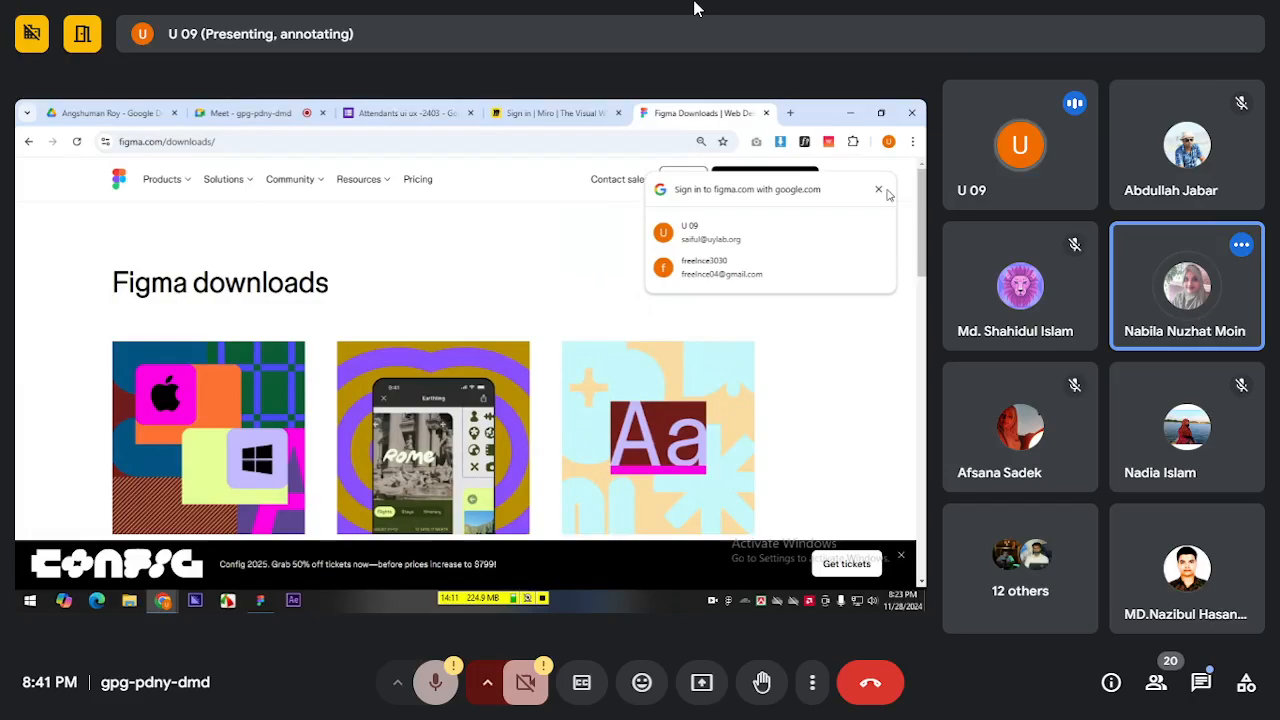
pyautogui.click(878, 189)
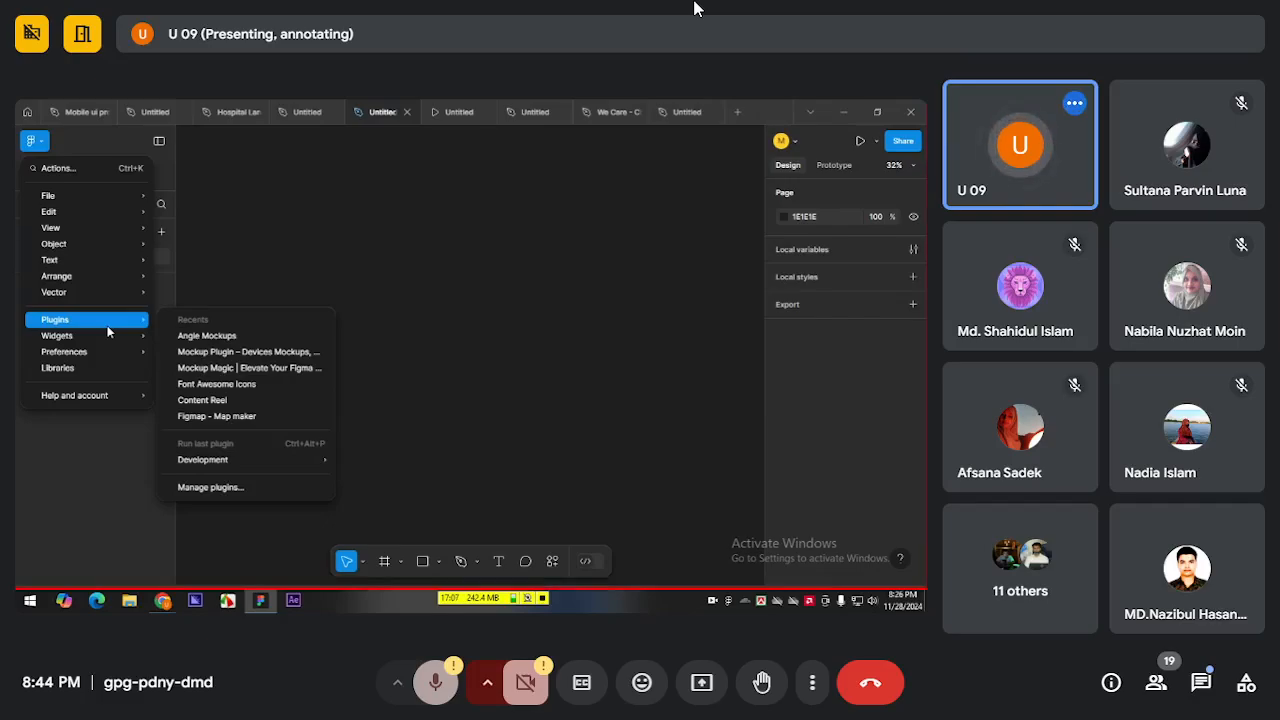
# Look over the empty Figma file's Assets libraries and its Prototype settings
pyautogui.click(110, 426)
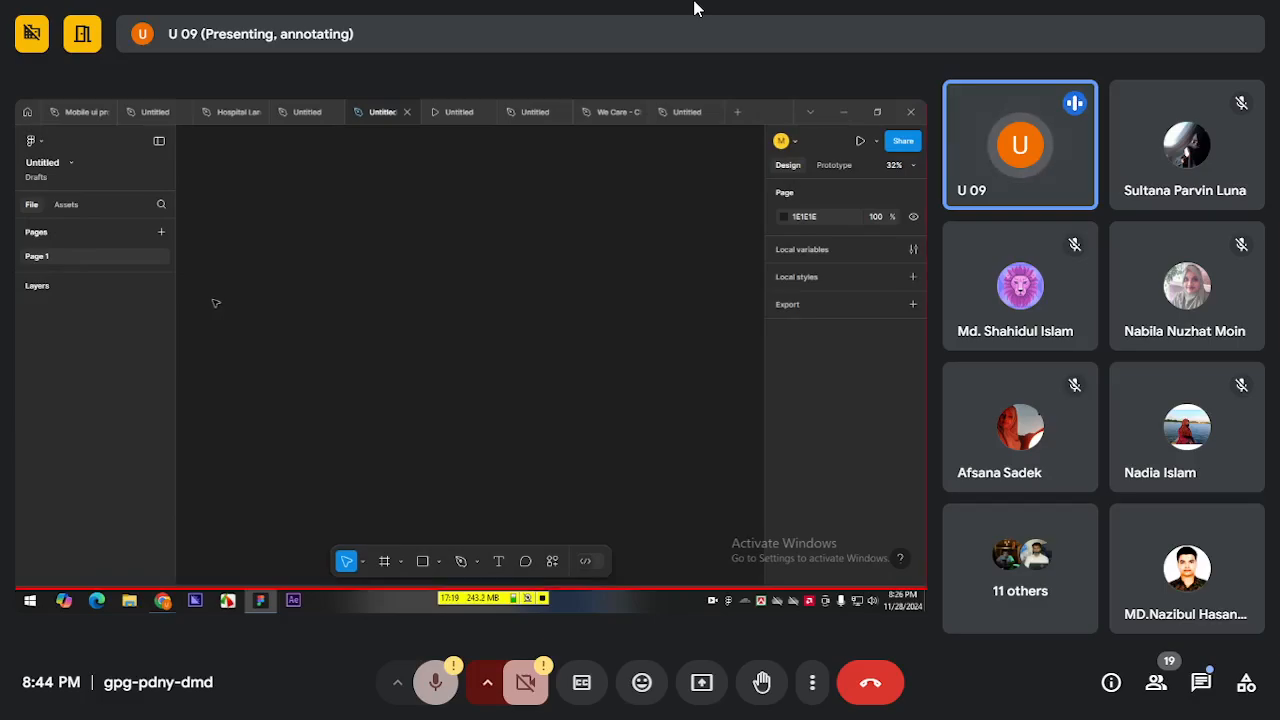
pyautogui.click(67, 205)
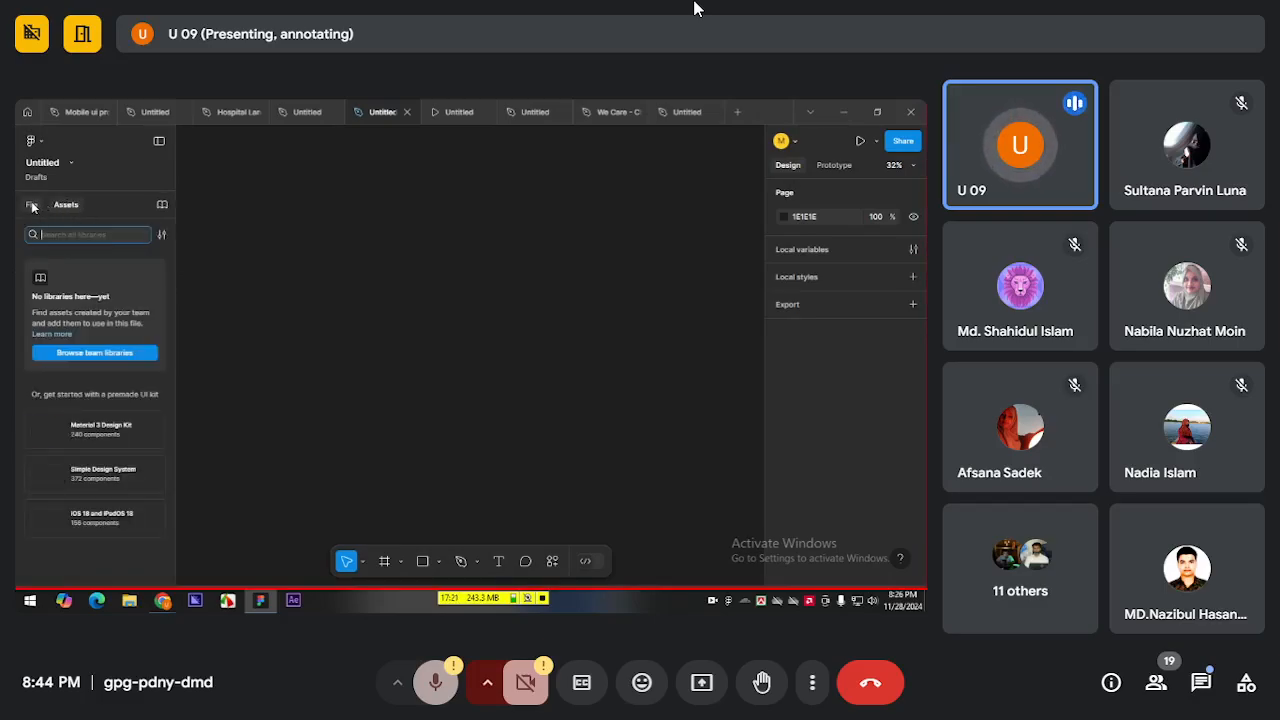
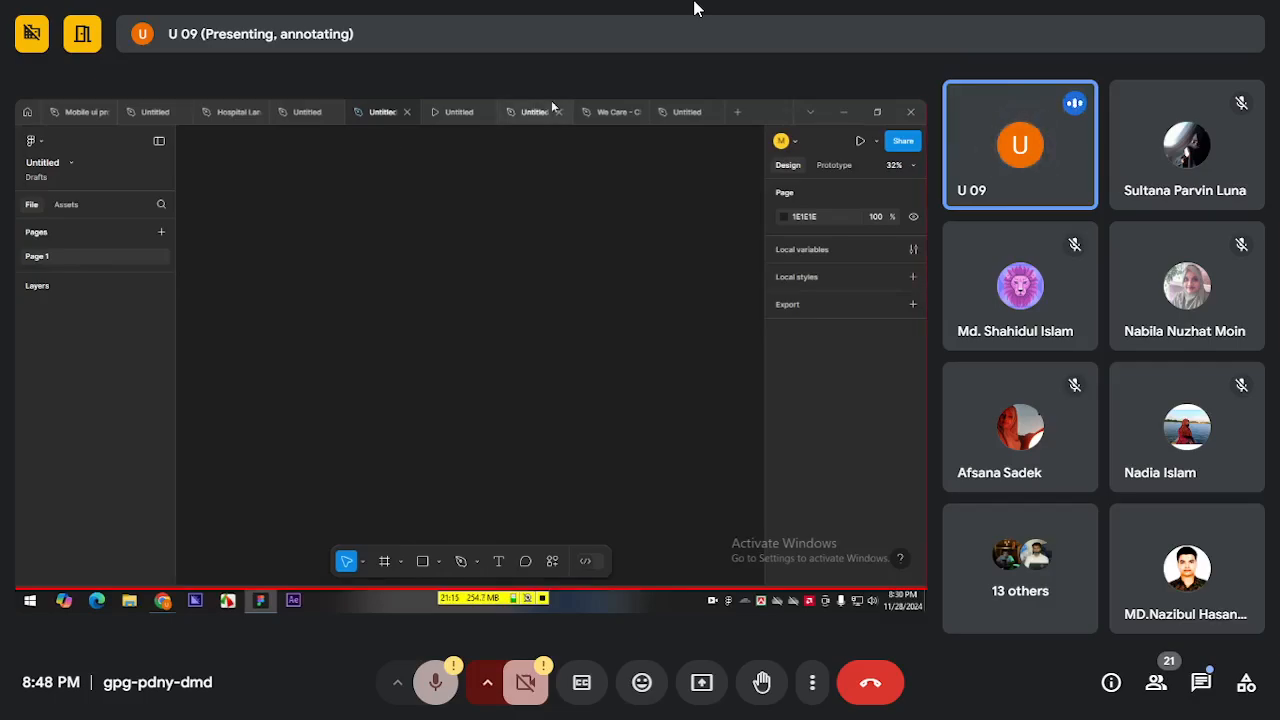
pyautogui.click(840, 168)
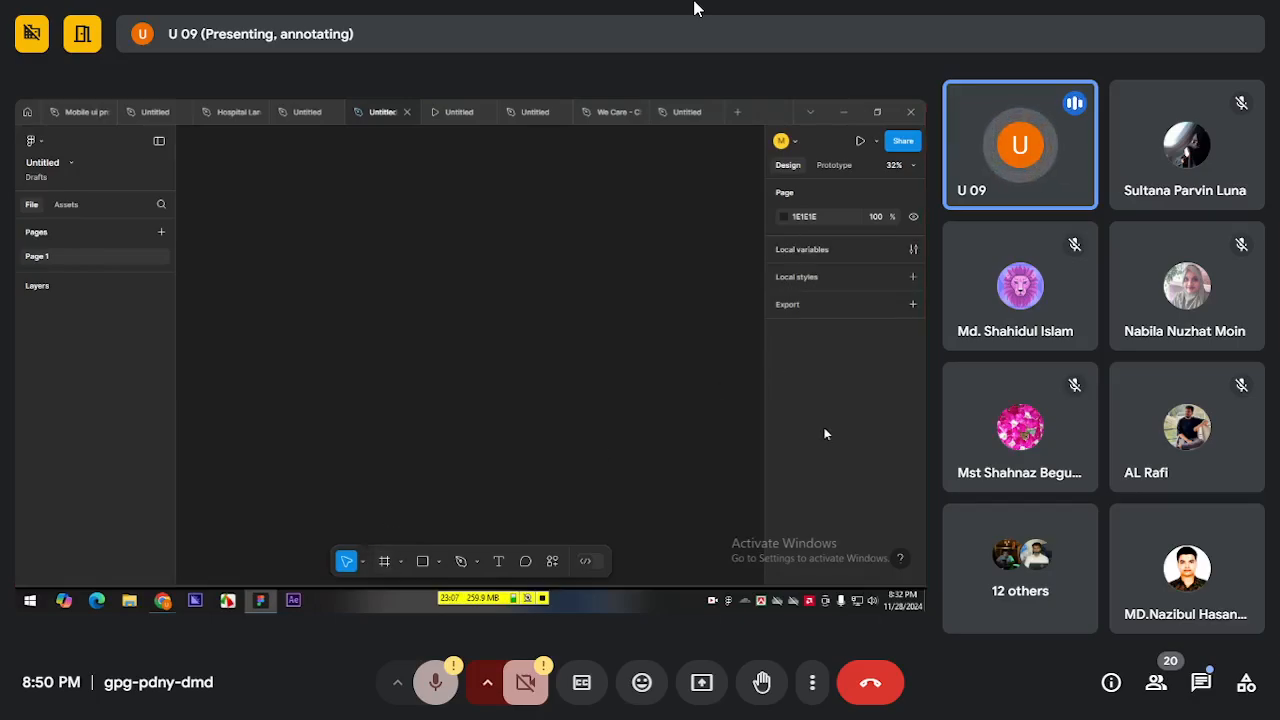
pyautogui.click(384, 561)
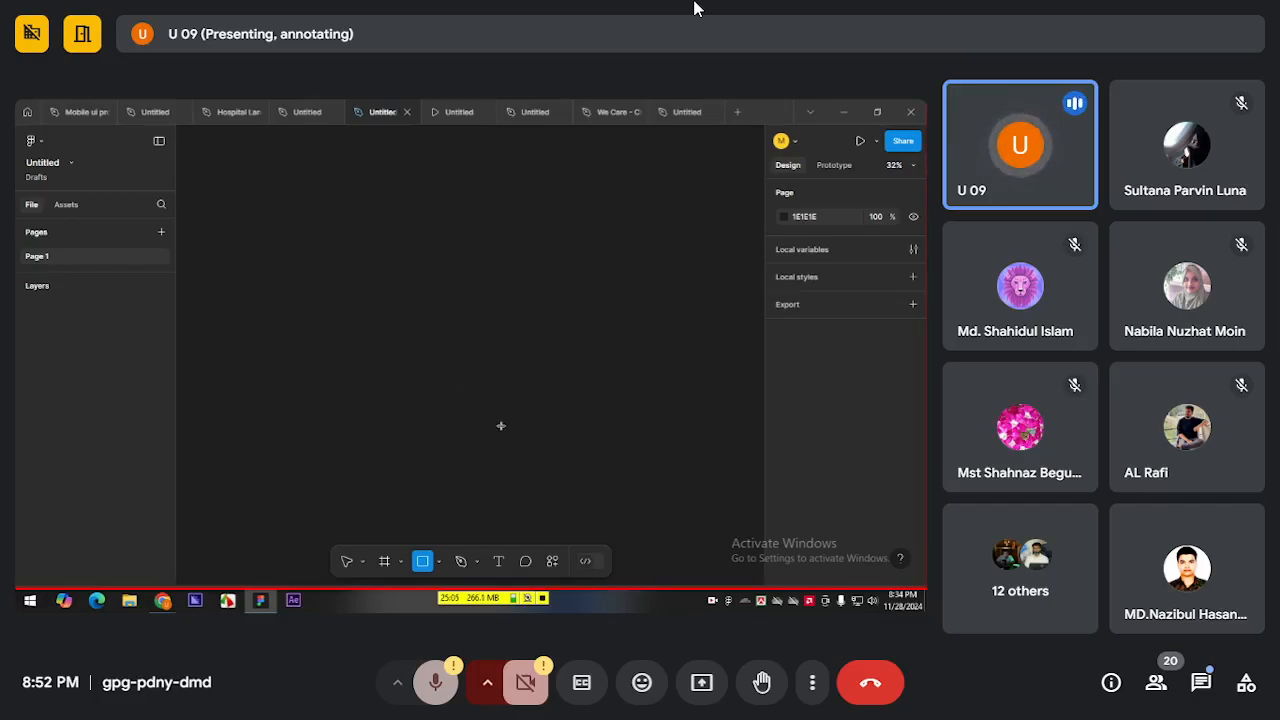
# Examine the Assets and the Plugins & widgets listings among the actions, comparing them with the file's own Assets libraries
pyautogui.click(551, 563)
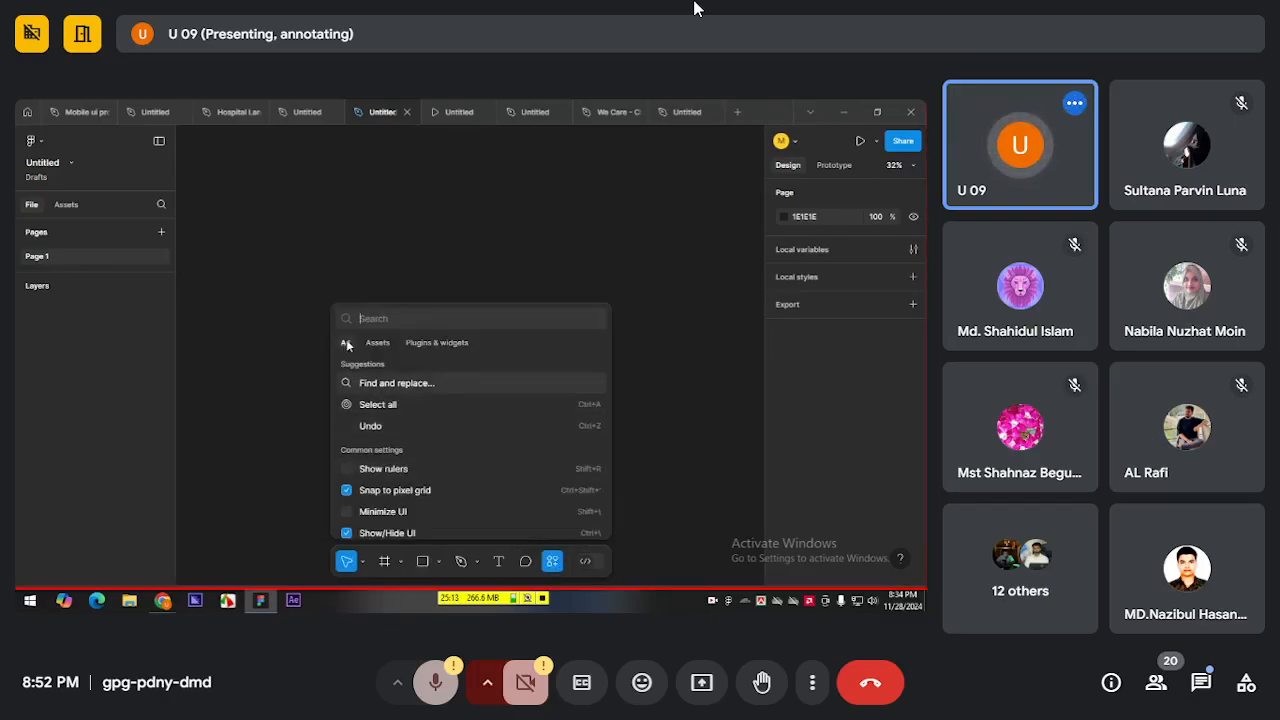
pyautogui.click(425, 342)
pyautogui.click(391, 342)
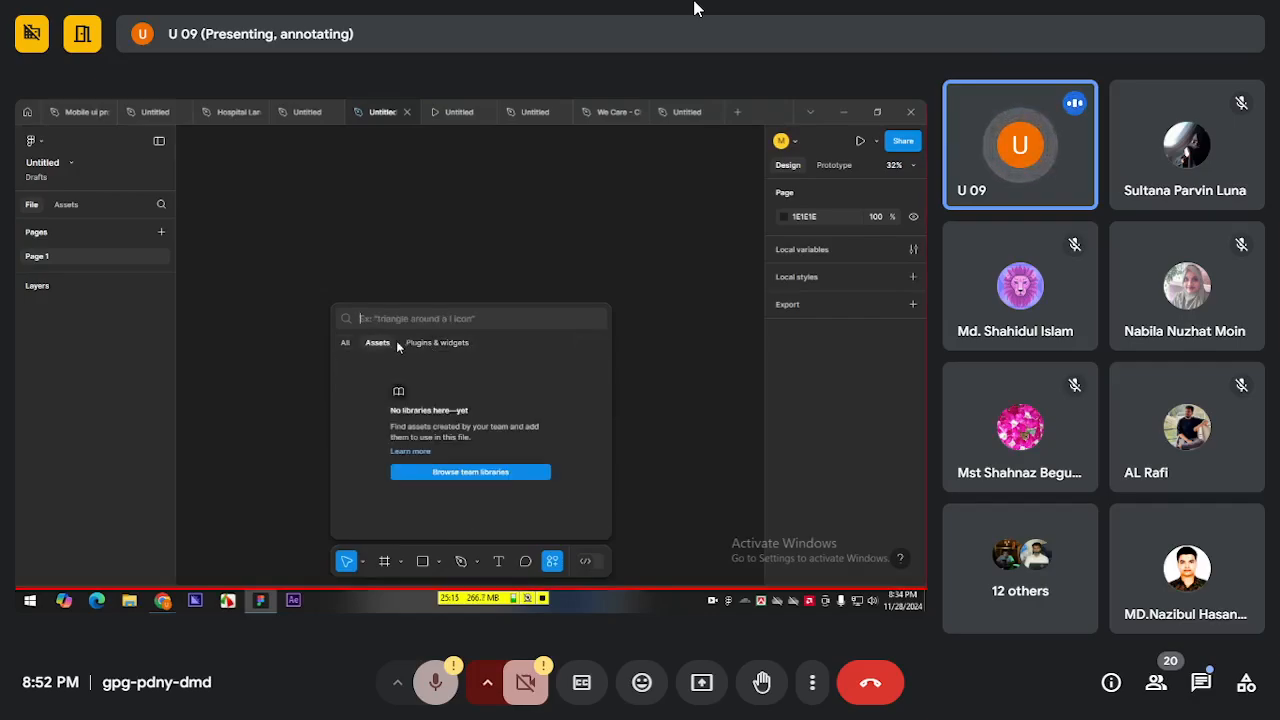
pyautogui.click(66, 204)
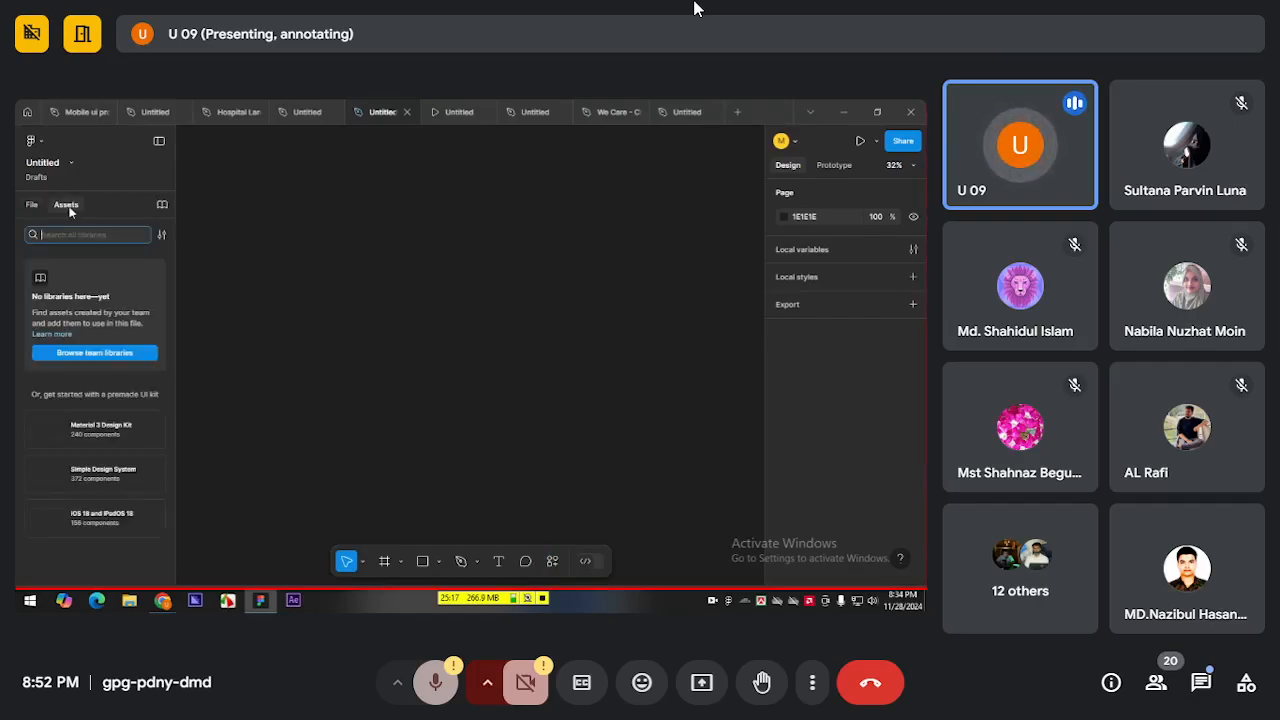
pyautogui.click(551, 561)
pyautogui.click(424, 343)
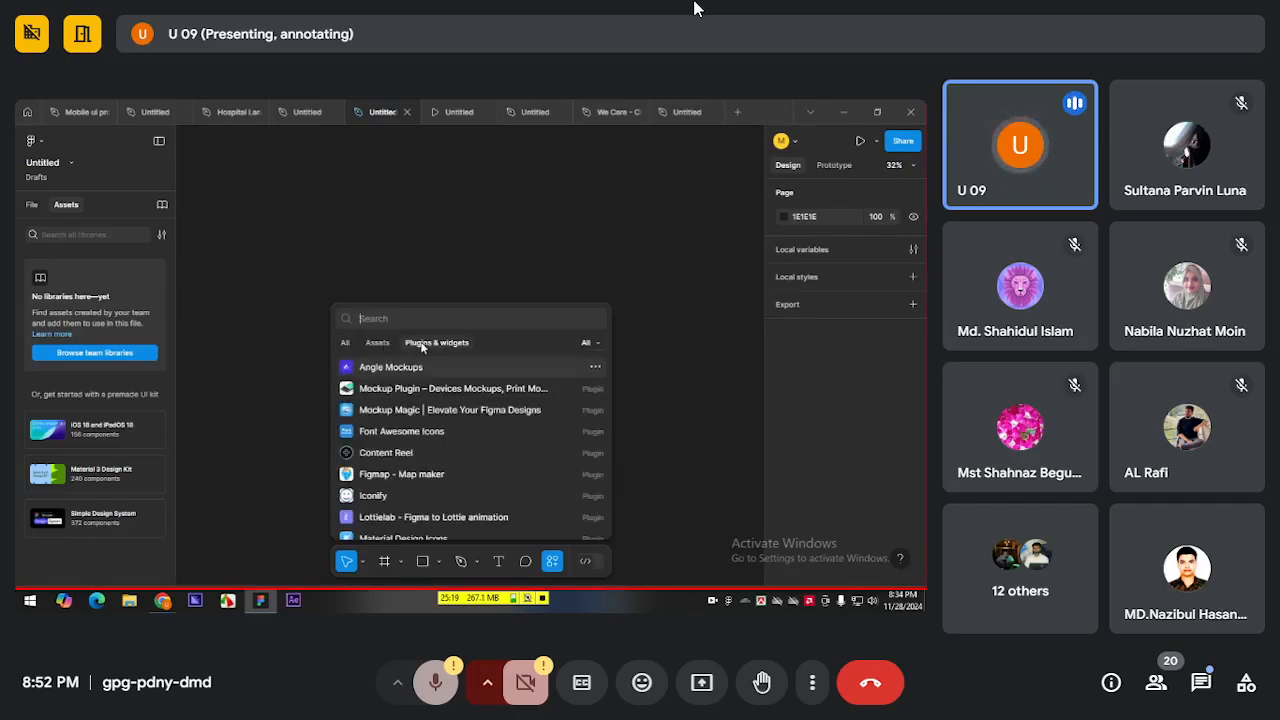
pyautogui.click(557, 565)
pyautogui.click(561, 563)
pyautogui.click(438, 343)
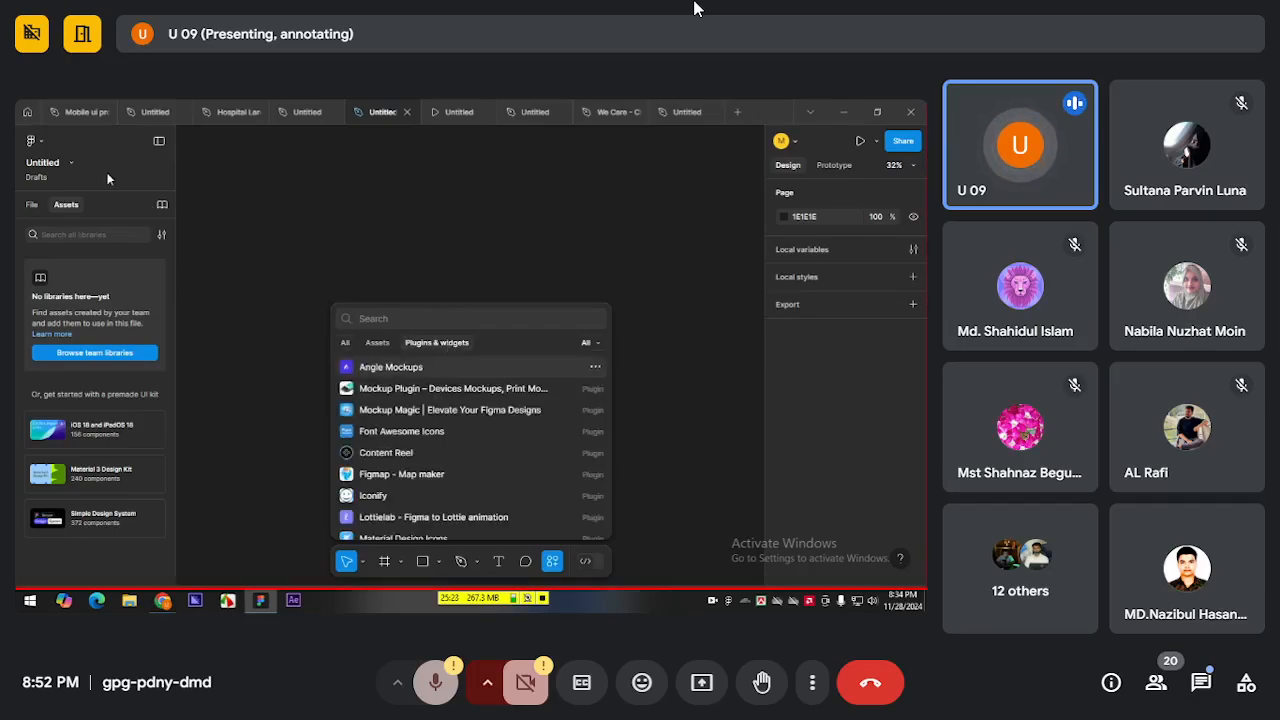
# Examine the Widgets and Plugins entries of the main menu and compare them with the Plugins & widgets list among the actions
pyautogui.click(33, 140)
pyautogui.moveTo(66, 340)
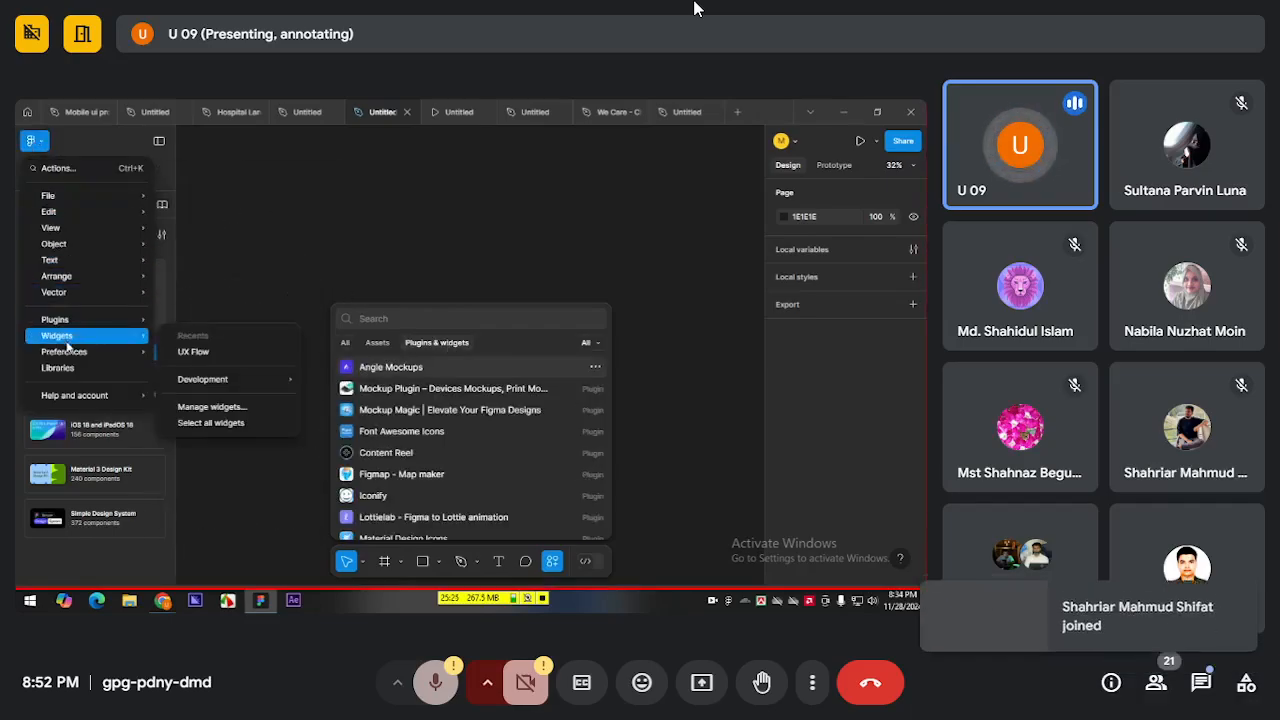
pyautogui.click(32, 140)
pyautogui.click(32, 140)
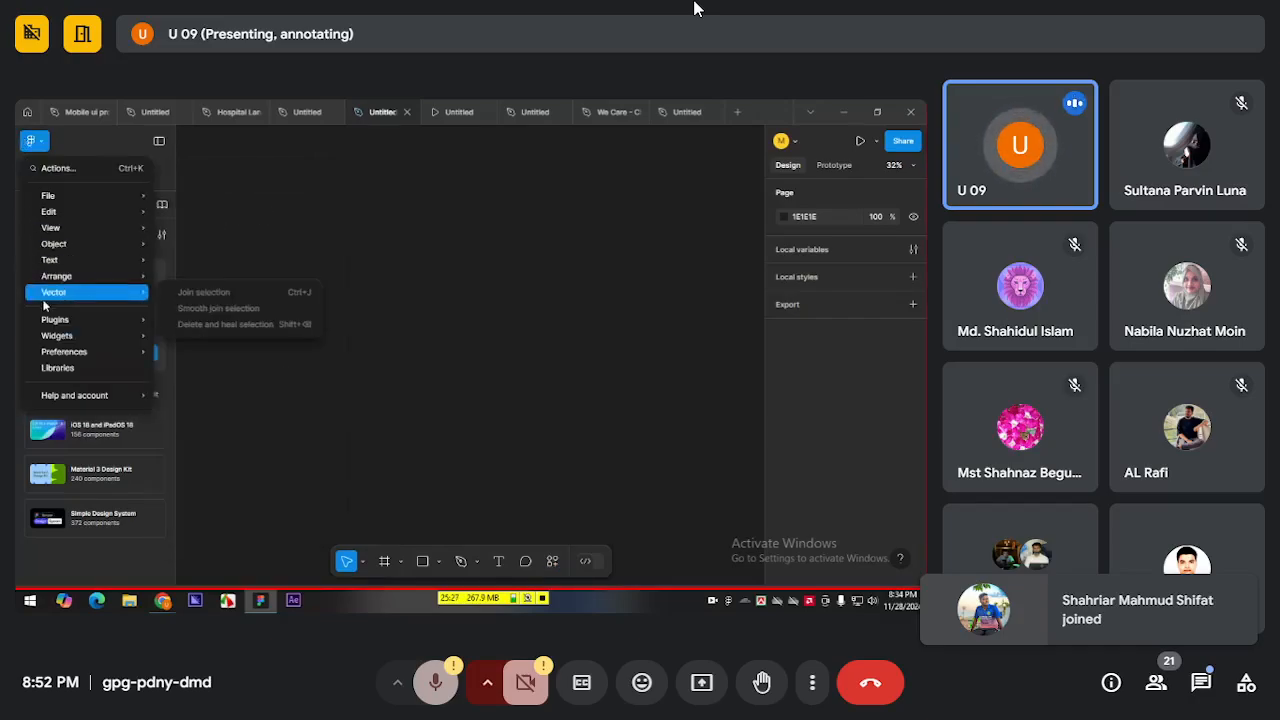
pyautogui.moveTo(92, 322)
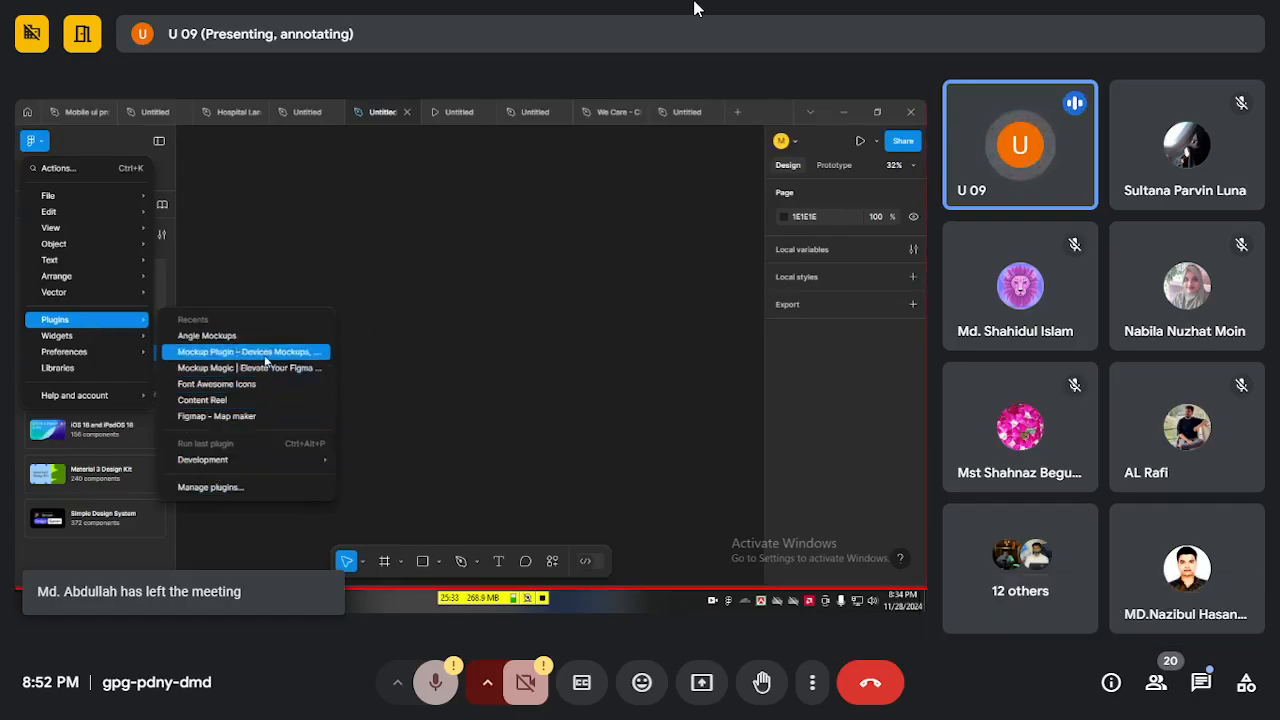
pyautogui.click(536, 453)
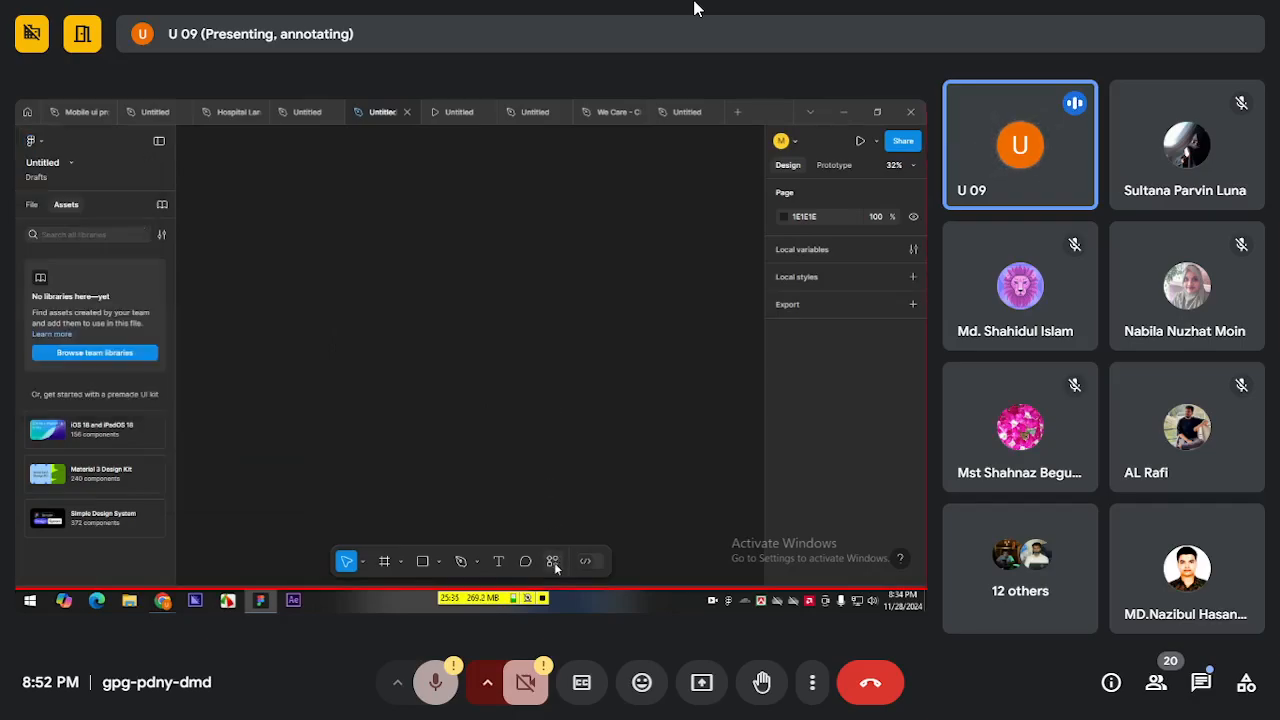
pyautogui.click(552, 560)
pyautogui.click(436, 342)
pyautogui.click(703, 353)
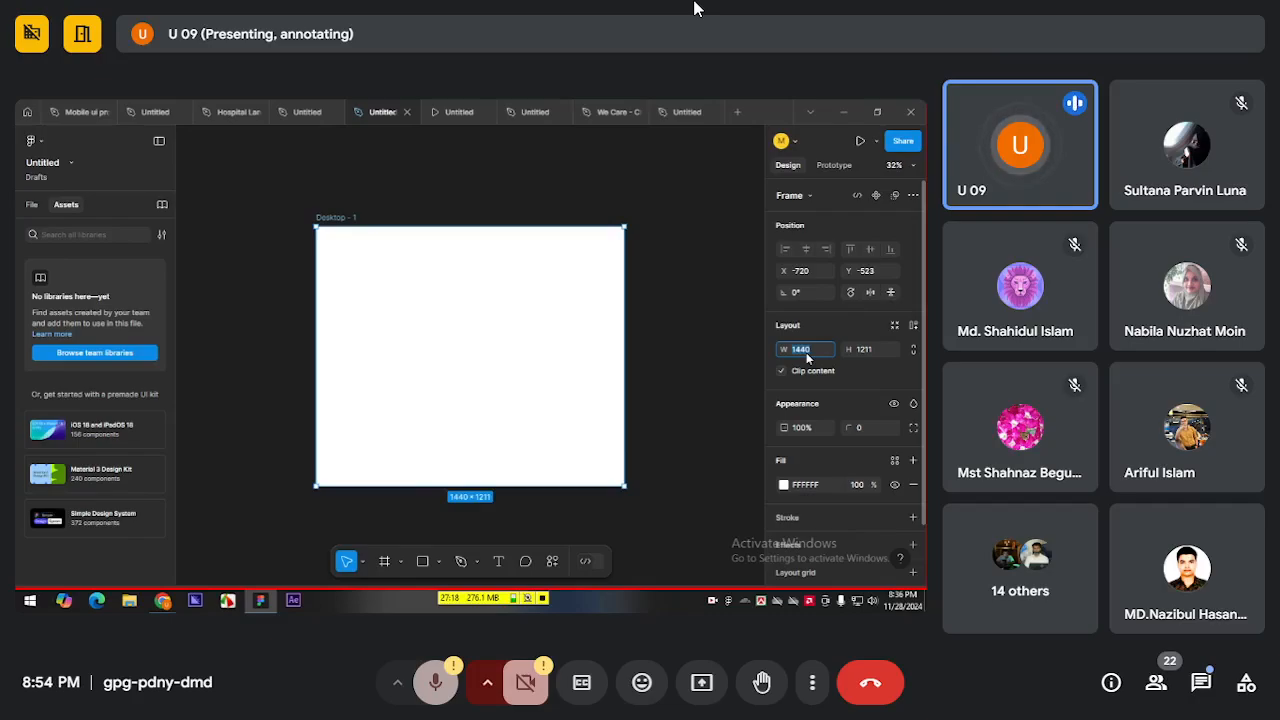
# Extend the white 1440-wide Desktop - 1 frame downward to a height of about 3135
pyautogui.scroll(-3, 472, 362)
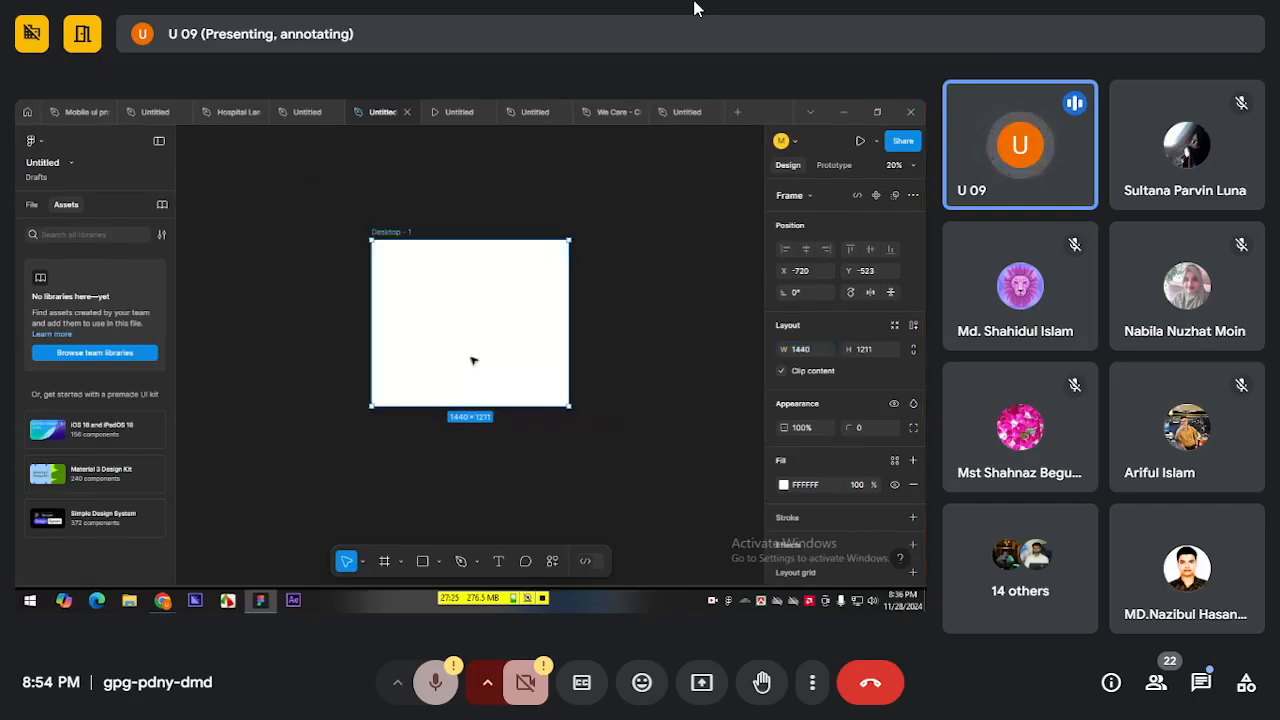
pyautogui.moveTo(474, 406); pyautogui.dragTo(491, 518)
pyautogui.click(600, 443)
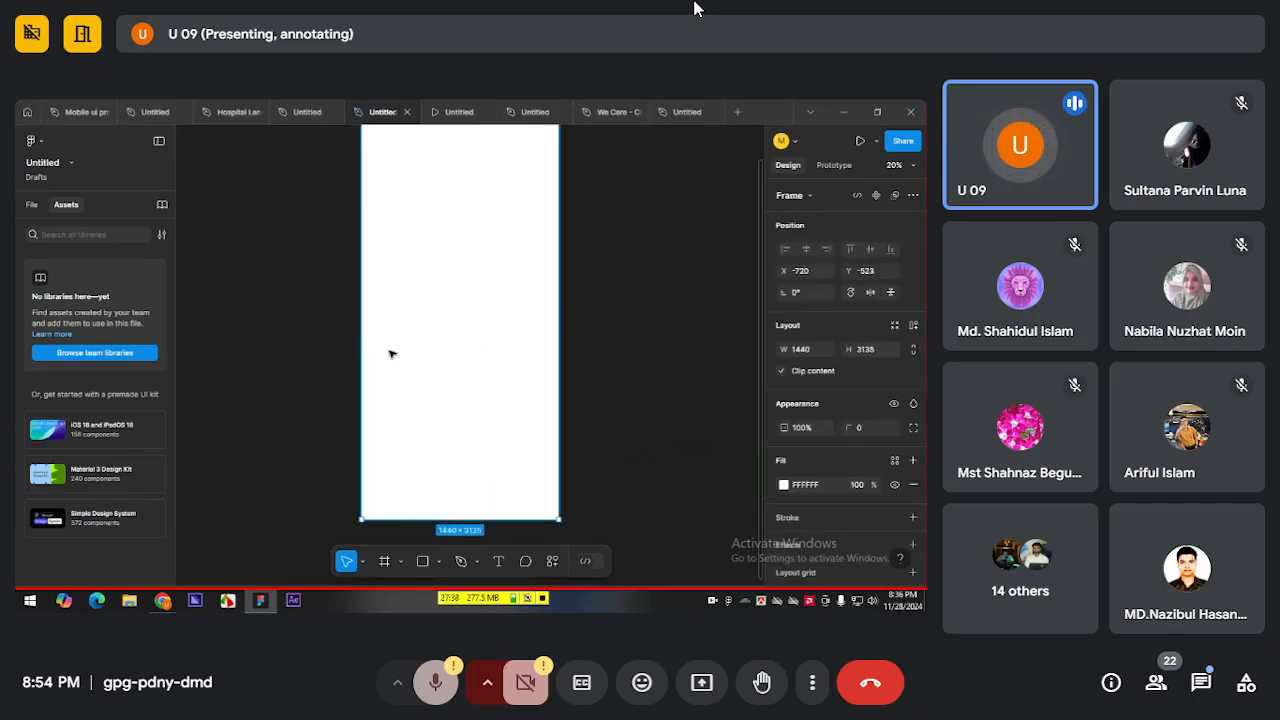
pyautogui.click(656, 358)
pyautogui.moveTo(582, 156); pyautogui.dragTo(577, 258)
pyautogui.click(486, 314)
pyautogui.scroll(-3, 414, 218)
pyautogui.scroll(2, 414, 218)
pyautogui.moveTo(486, 269); pyautogui.dragTo(438, 325)
pyautogui.scroll(3, 486, 277)
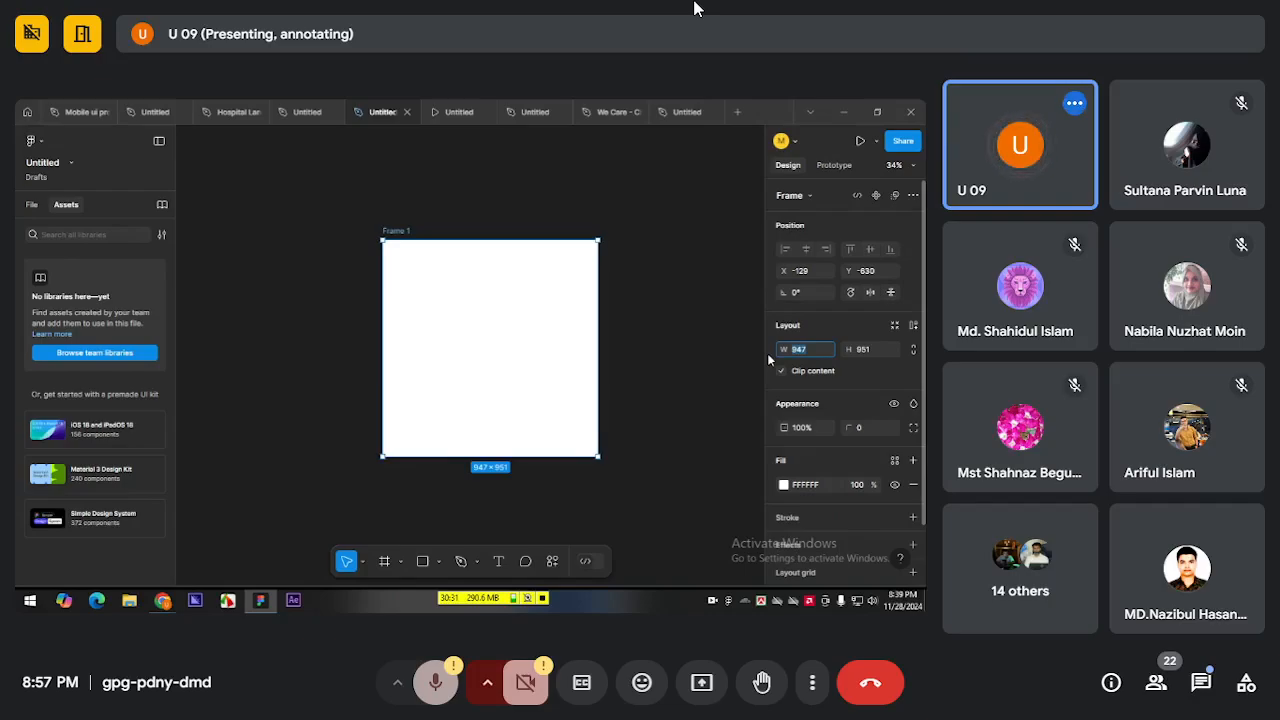
# Set the size of Frame 1 to a width of 1920 and a height of 1080
pyautogui.write('10')
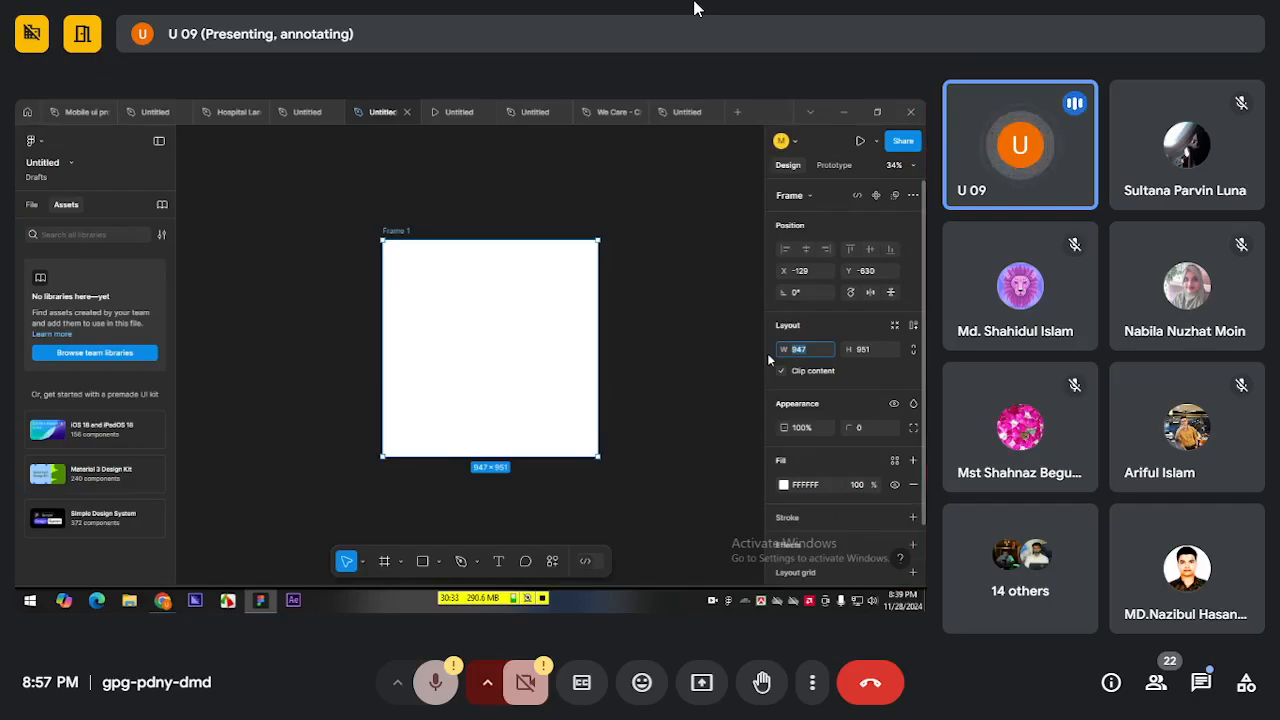
pyautogui.write('20')
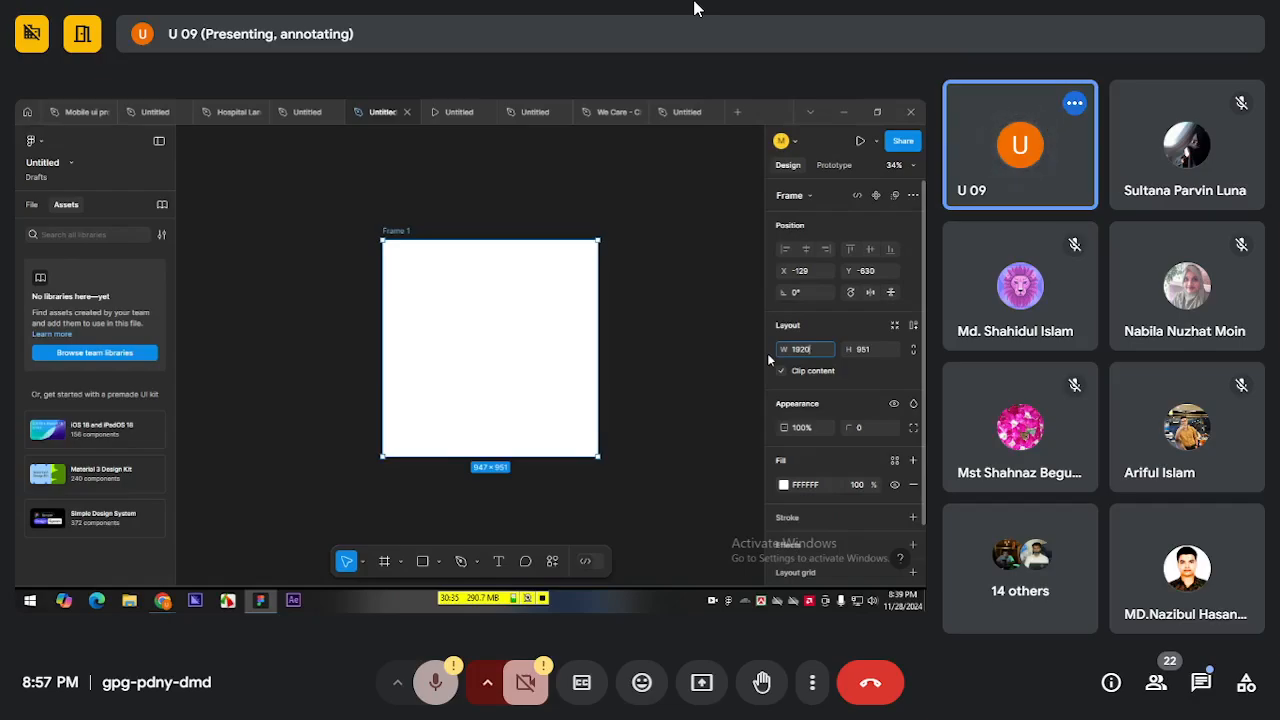
pyautogui.press('Tab')
pyautogui.write('10')
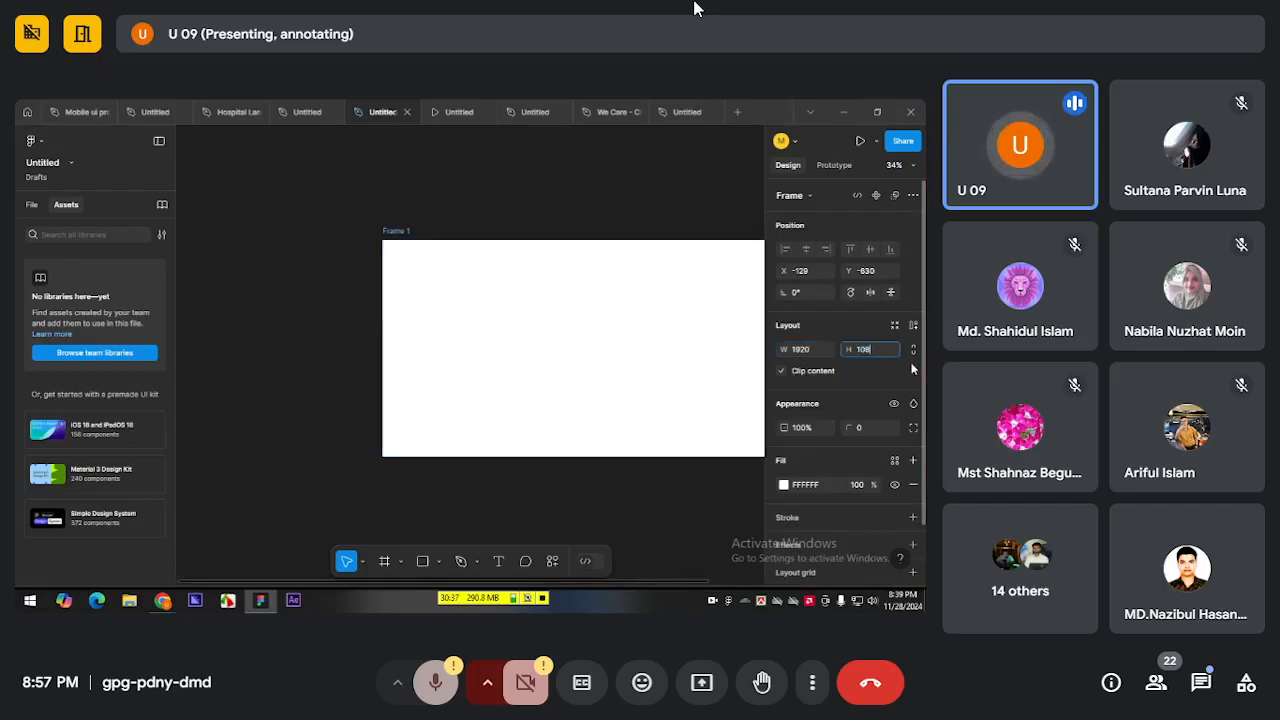
pyautogui.write('80')
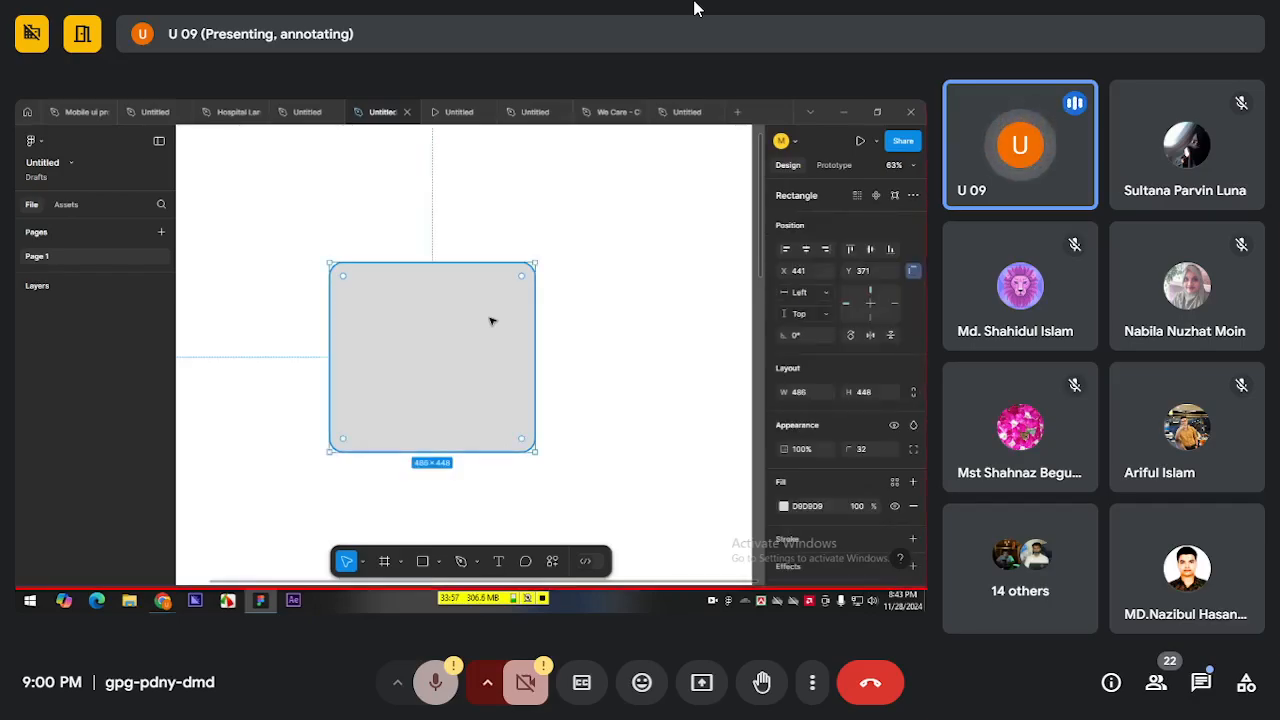
# Undo the grey rectangle's uniform corner rounding and set only its top-left corner radius to 32
pyautogui.hotkey('ctrl', 'z')
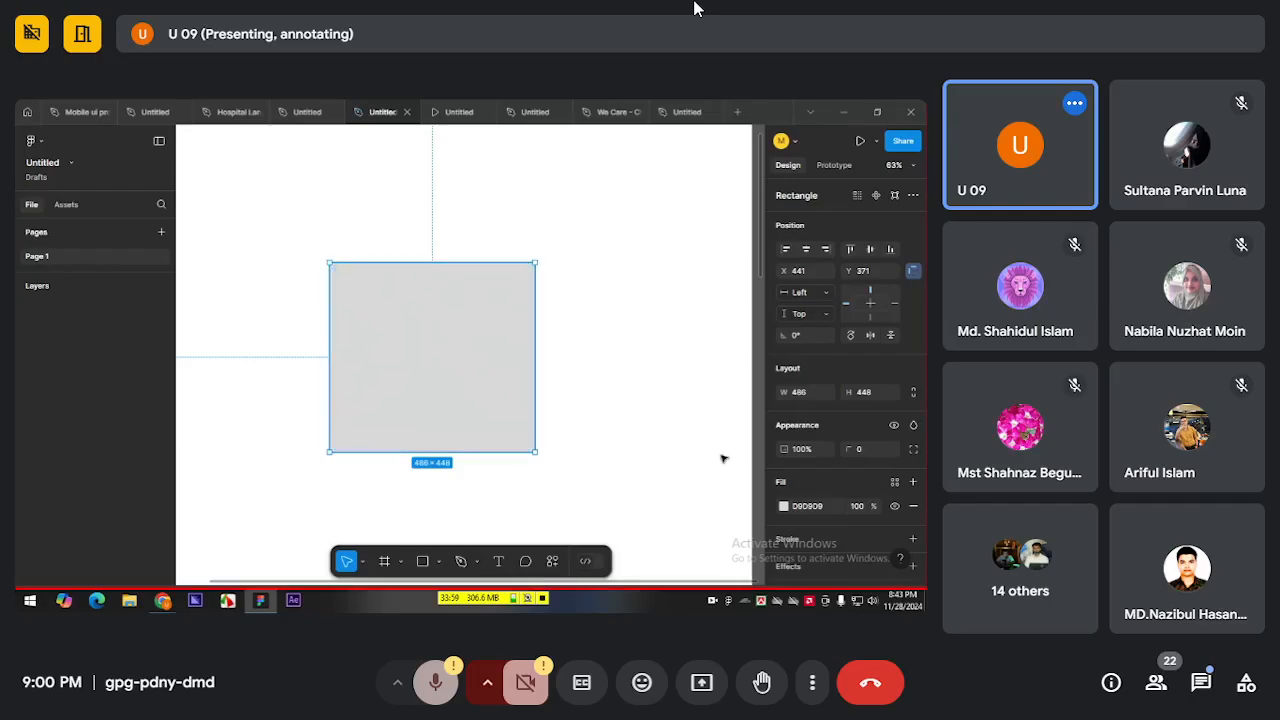
pyautogui.moveTo(476, 338)
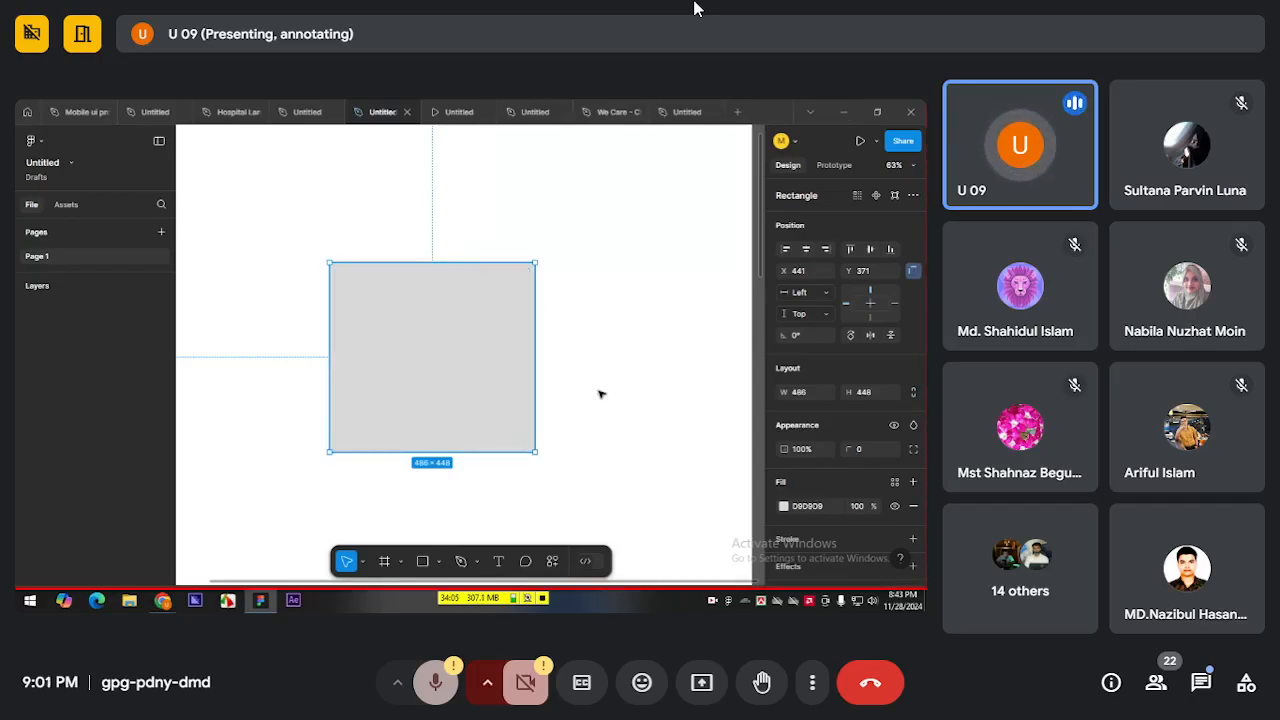
pyautogui.click(913, 451)
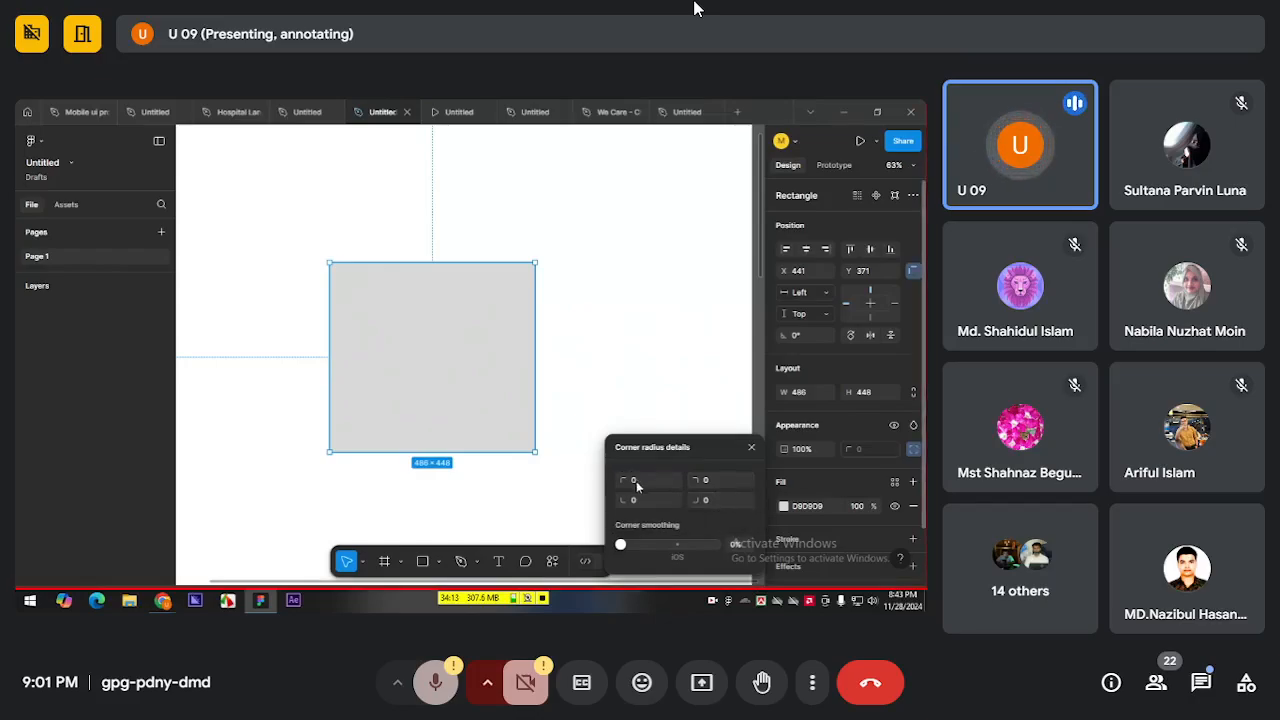
pyautogui.moveTo(627, 481)
pyautogui.mouseDown()
pyautogui.moveTo(675, 484)
pyautogui.moveTo(616, 485)
pyautogui.mouseUp()
pyautogui.write('32')
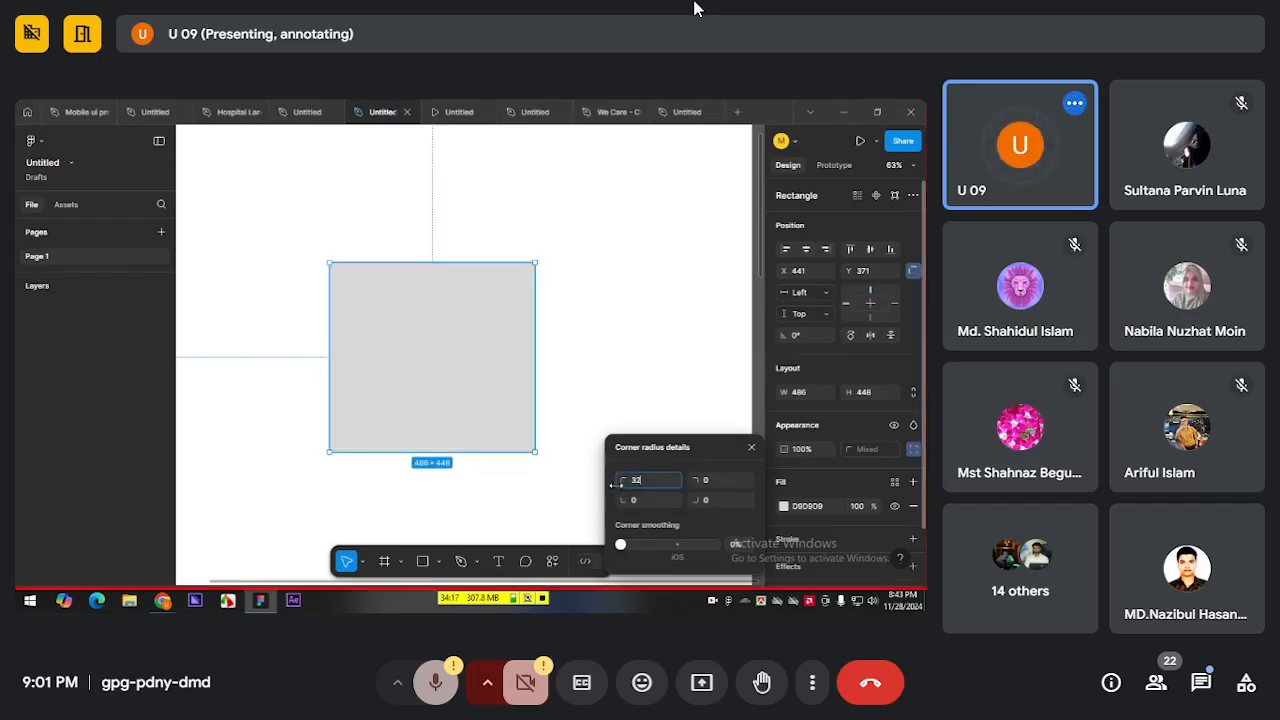
pyautogui.press('Return')
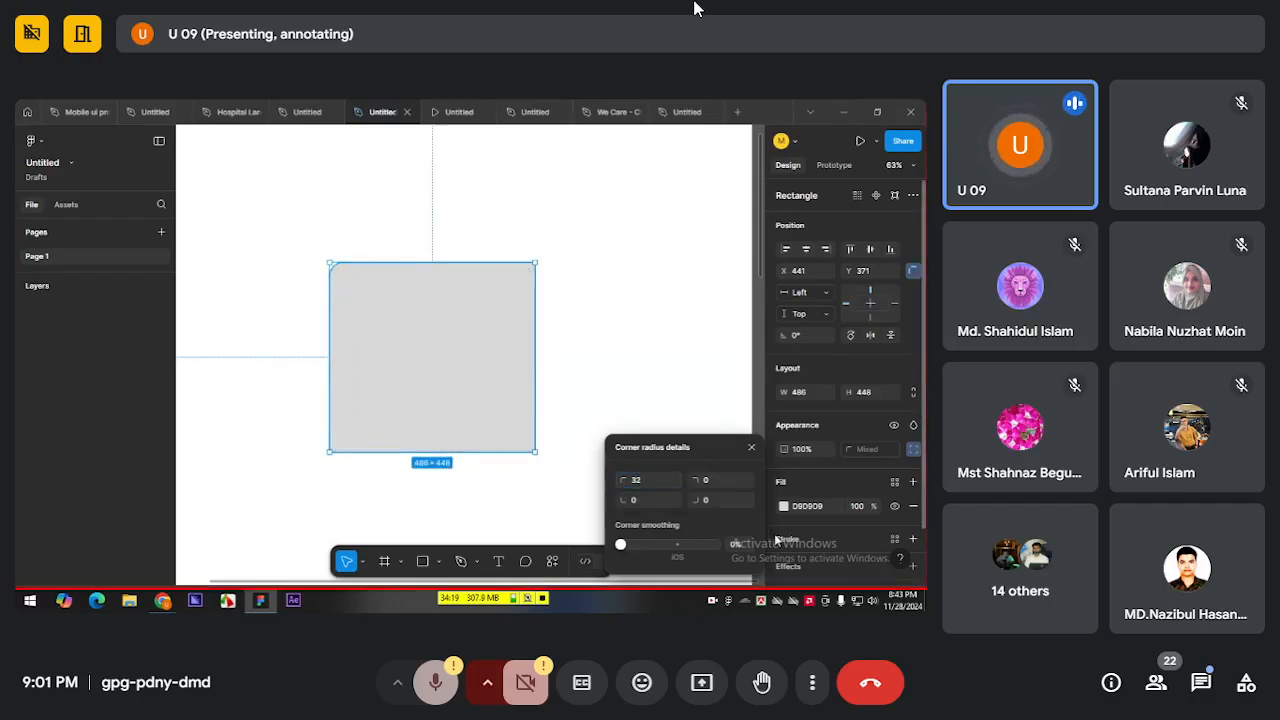
# Set only the grey rectangle's bottom-right corner radius to 32 and deselect the rectangle
pyautogui.click(723, 499)
pyautogui.write('32')
pyautogui.press('Return')
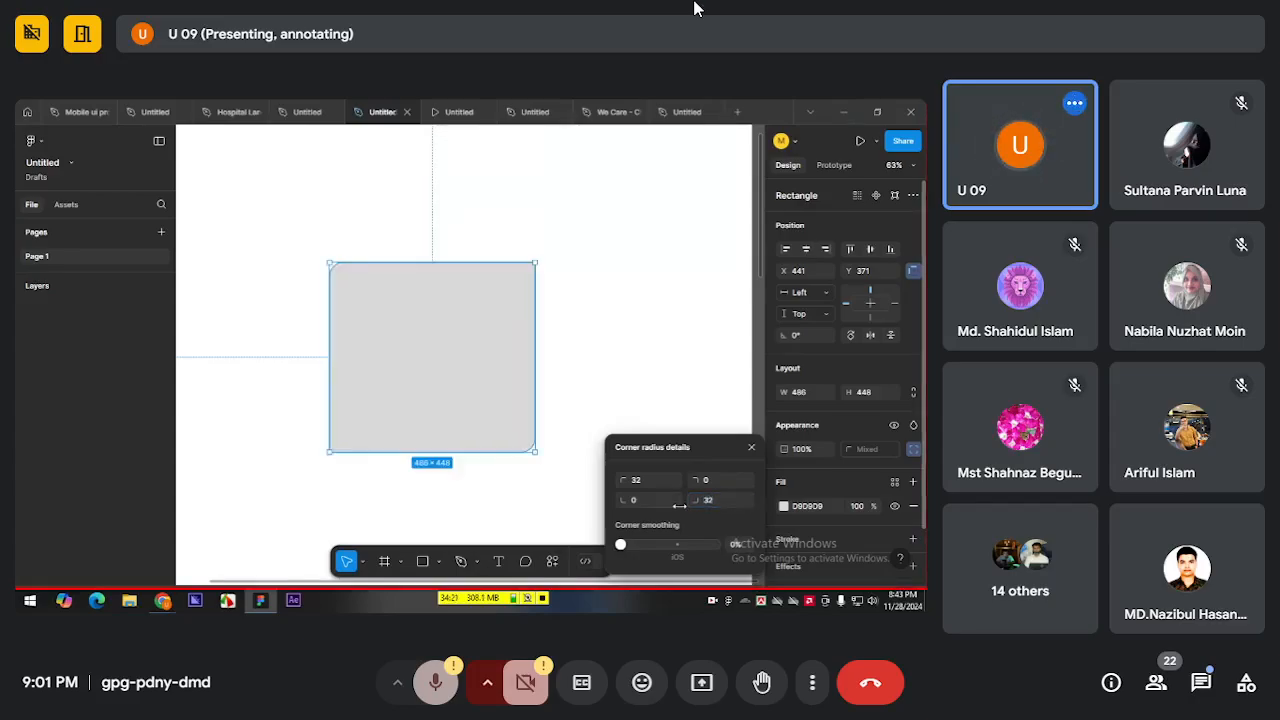
pyautogui.click(621, 401)
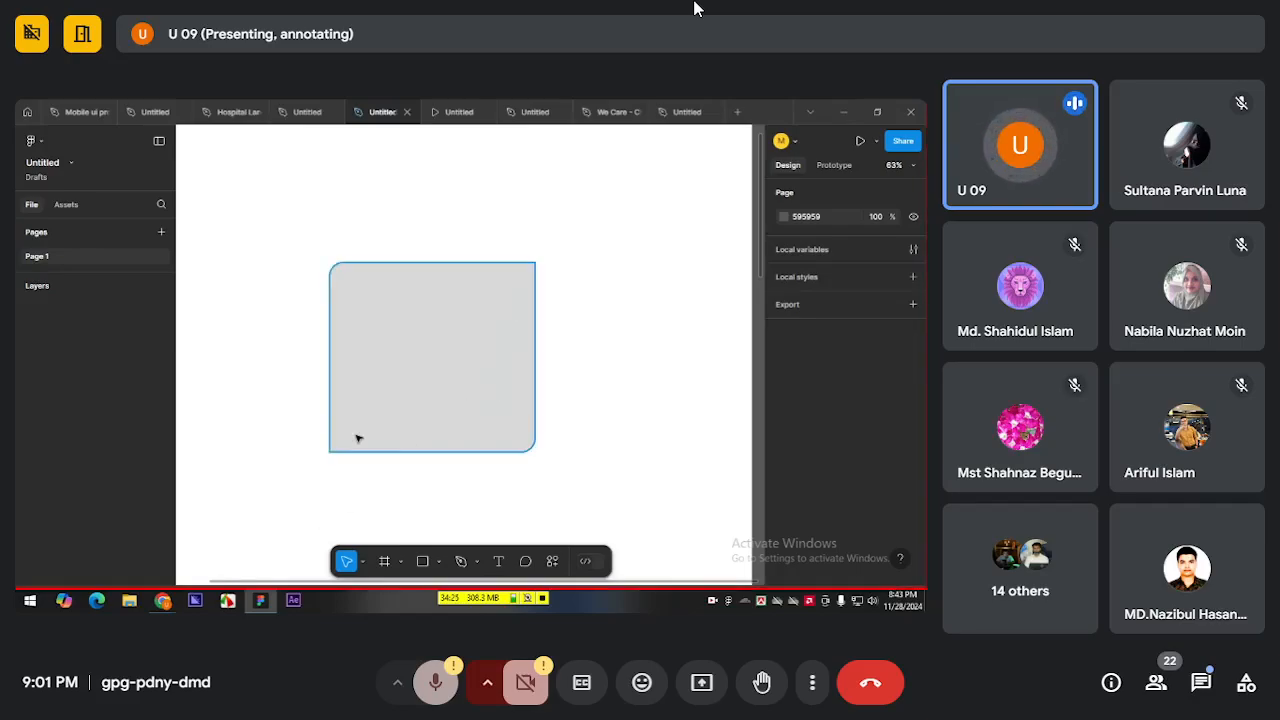
# Apply a uniform corner radius of 32 to all four corners of the grey rectangle
pyautogui.click(524, 406)
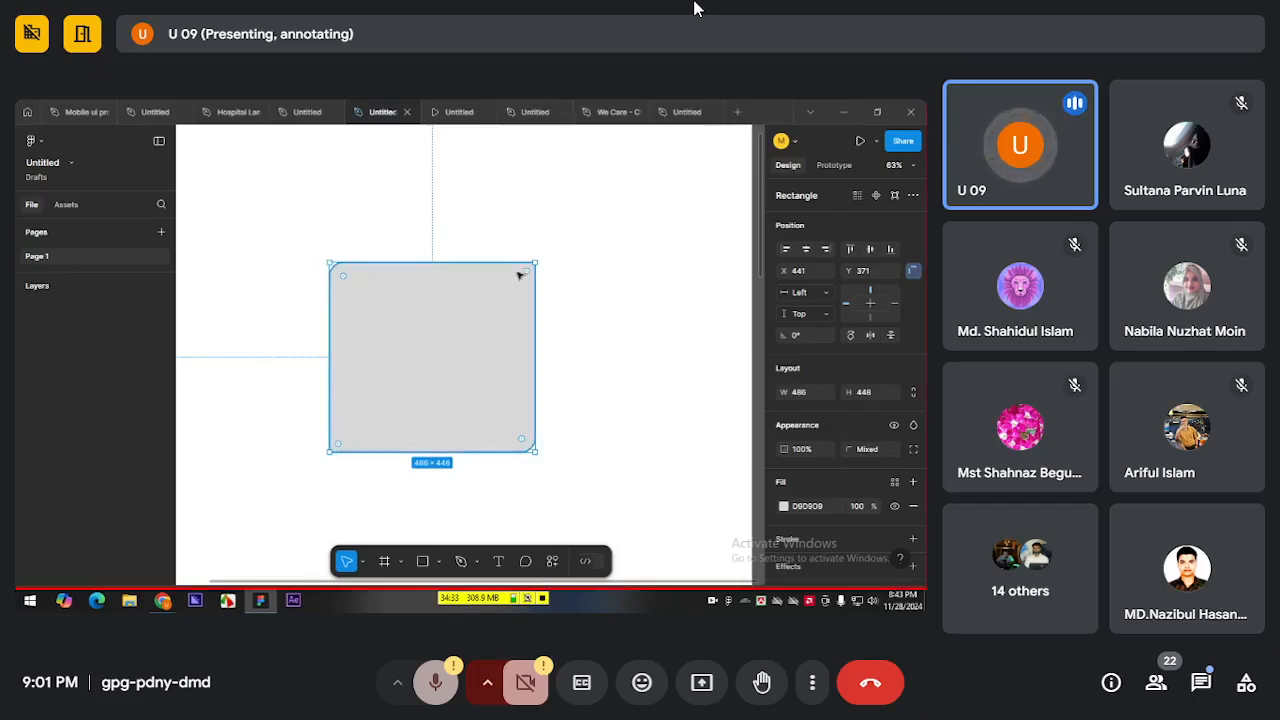
pyautogui.click(913, 449)
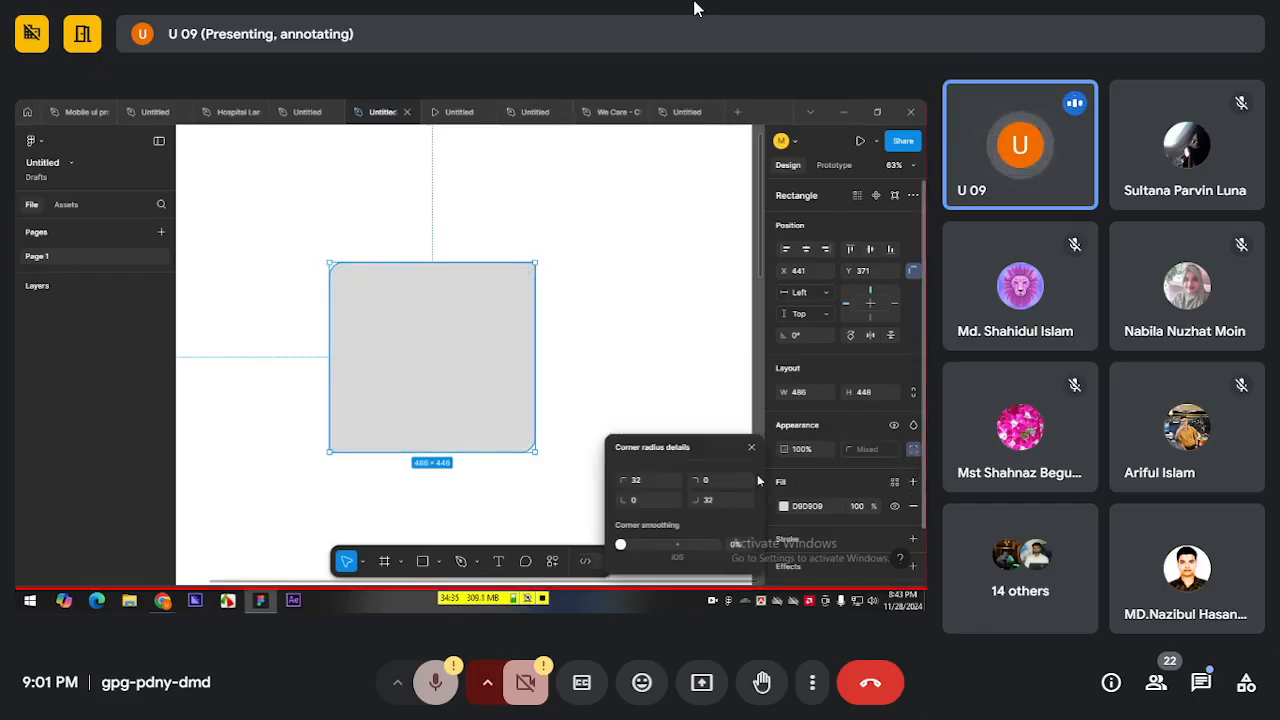
pyautogui.click(913, 449)
pyautogui.write('32')
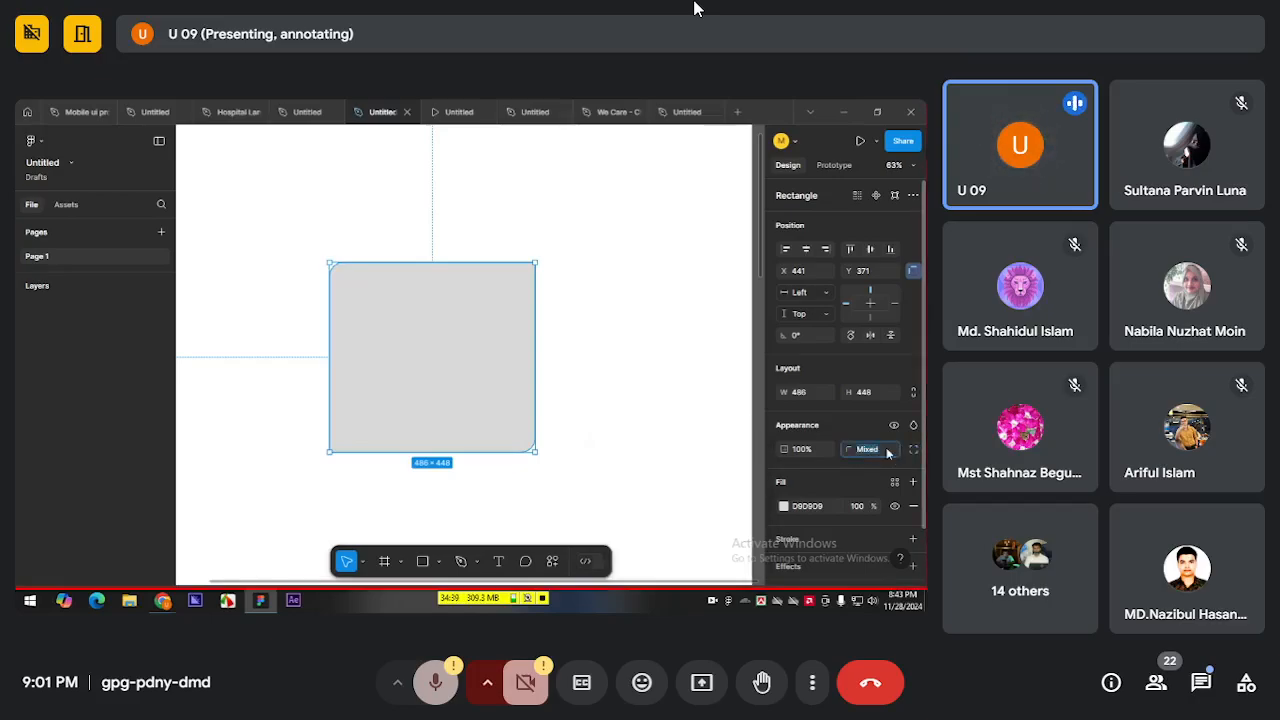
pyautogui.press('Return')
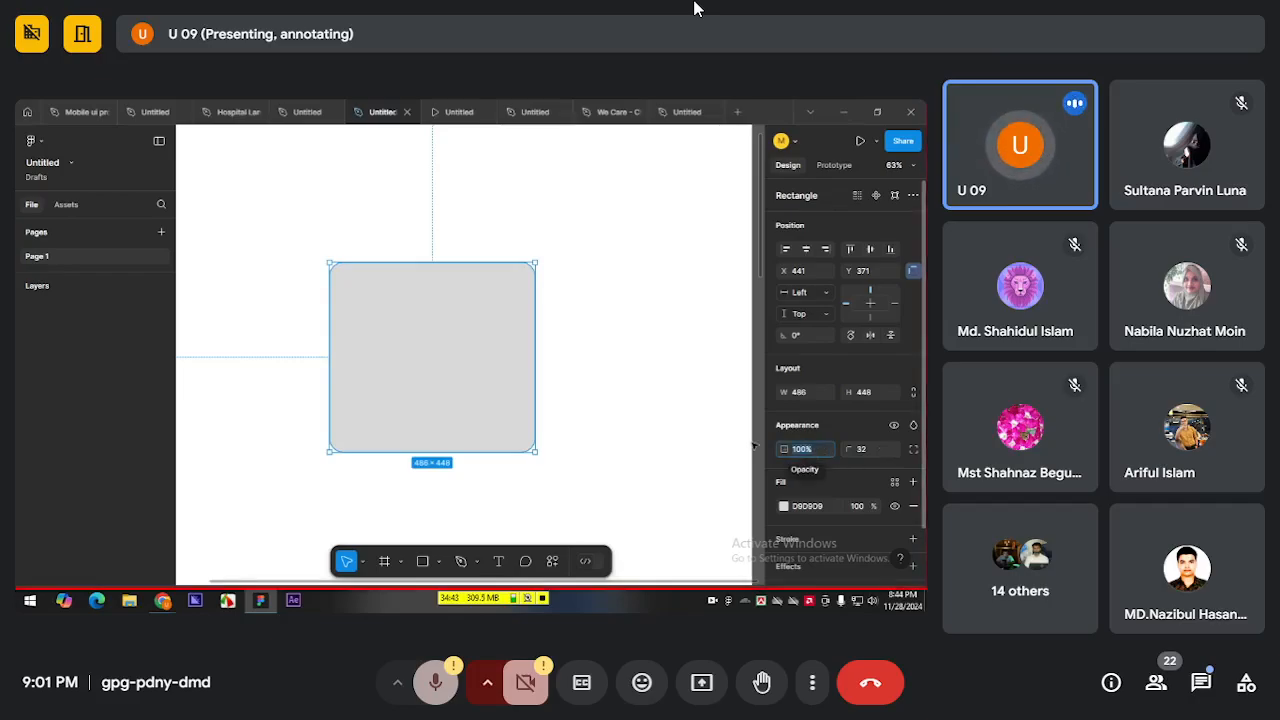
pyautogui.click(803, 449)
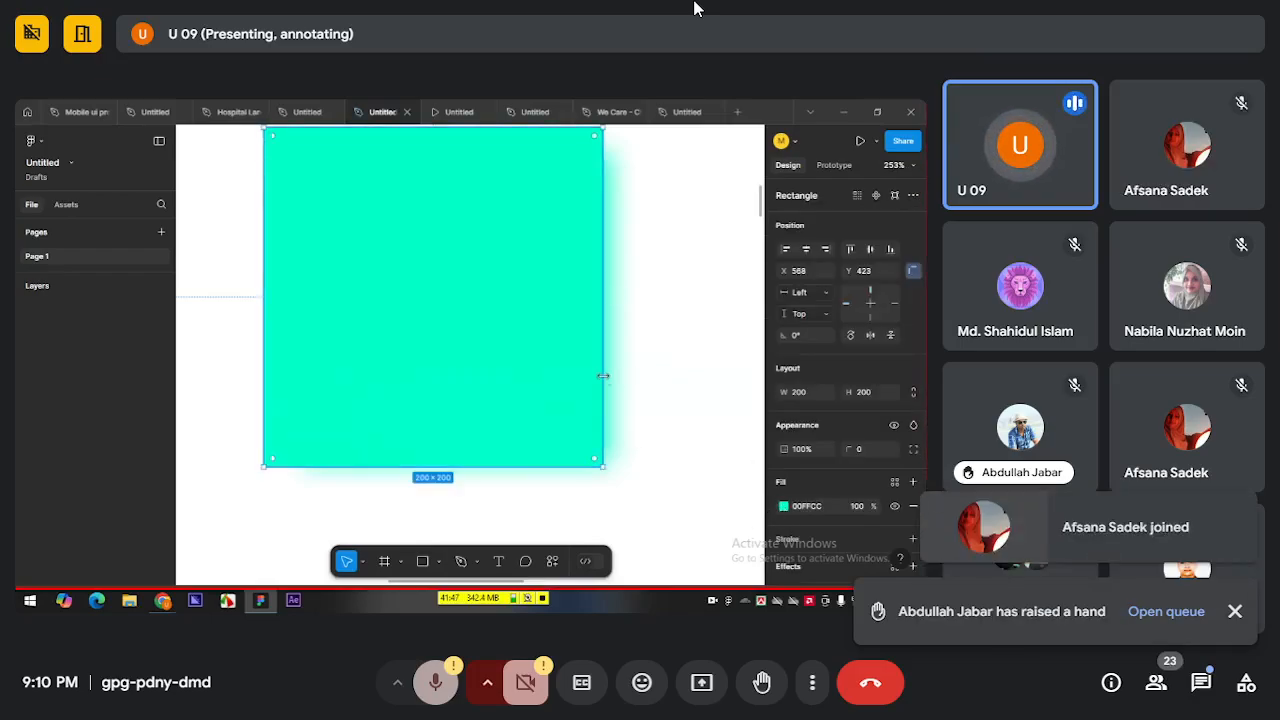
# Lower the fill opacity of the turquoise 00FFCC rectangle to 69%
pyautogui.click(782, 507)
pyautogui.moveTo(746, 449); pyautogui.dragTo(712, 458)
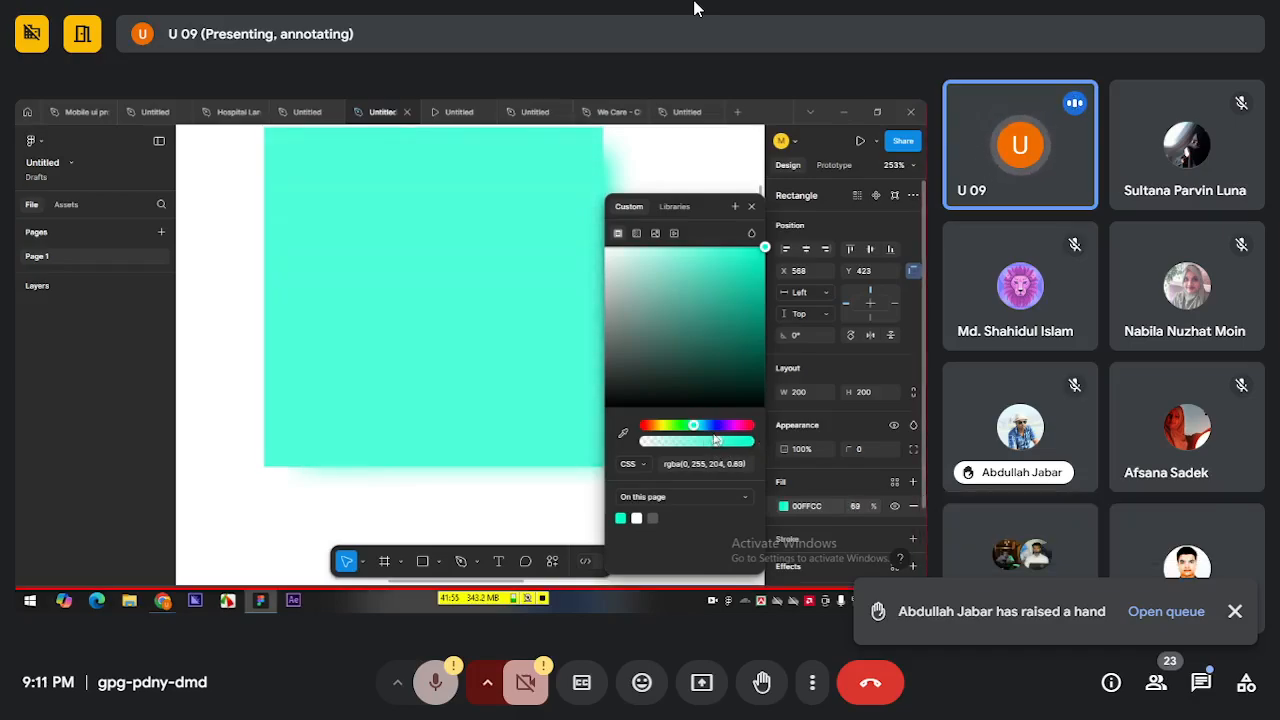
pyautogui.moveTo(762, 258)
pyautogui.mouseDown()
pyautogui.moveTo(766, 290)
pyautogui.moveTo(788, 304)
pyautogui.moveTo(780, 247)
pyautogui.mouseUp()
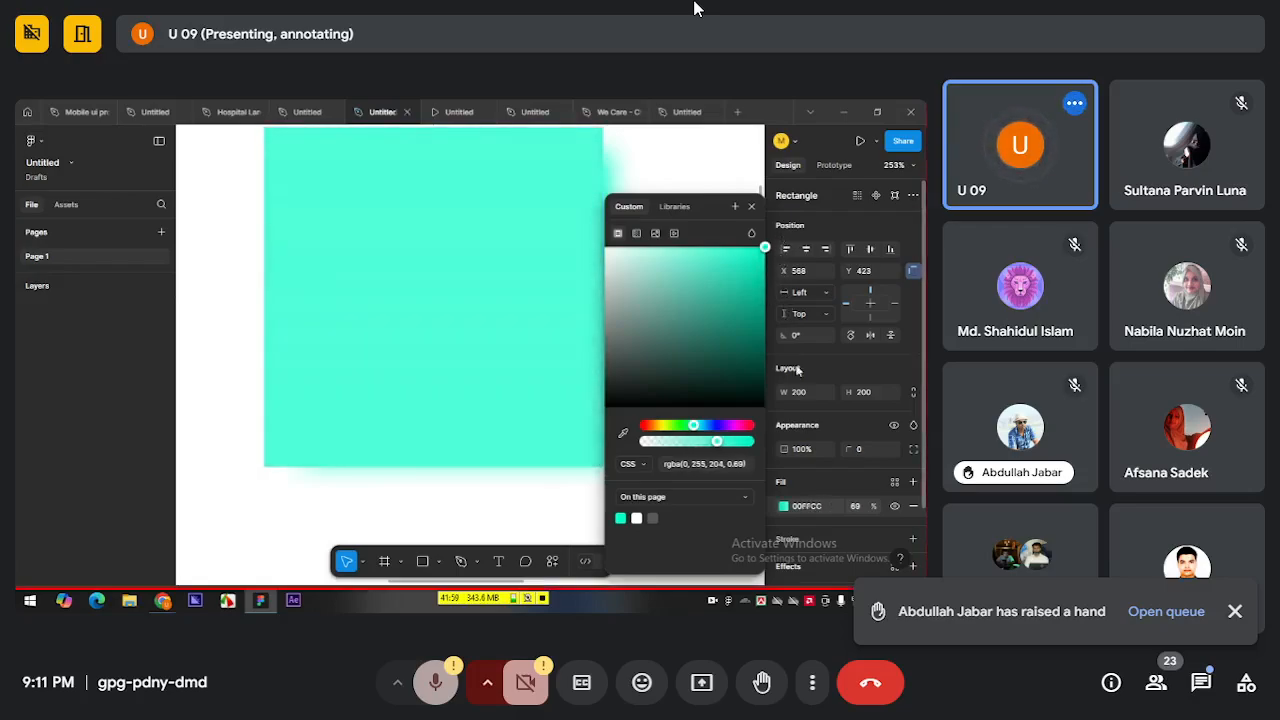
pyautogui.click(815, 479)
pyautogui.scroll(-1, 807, 522)
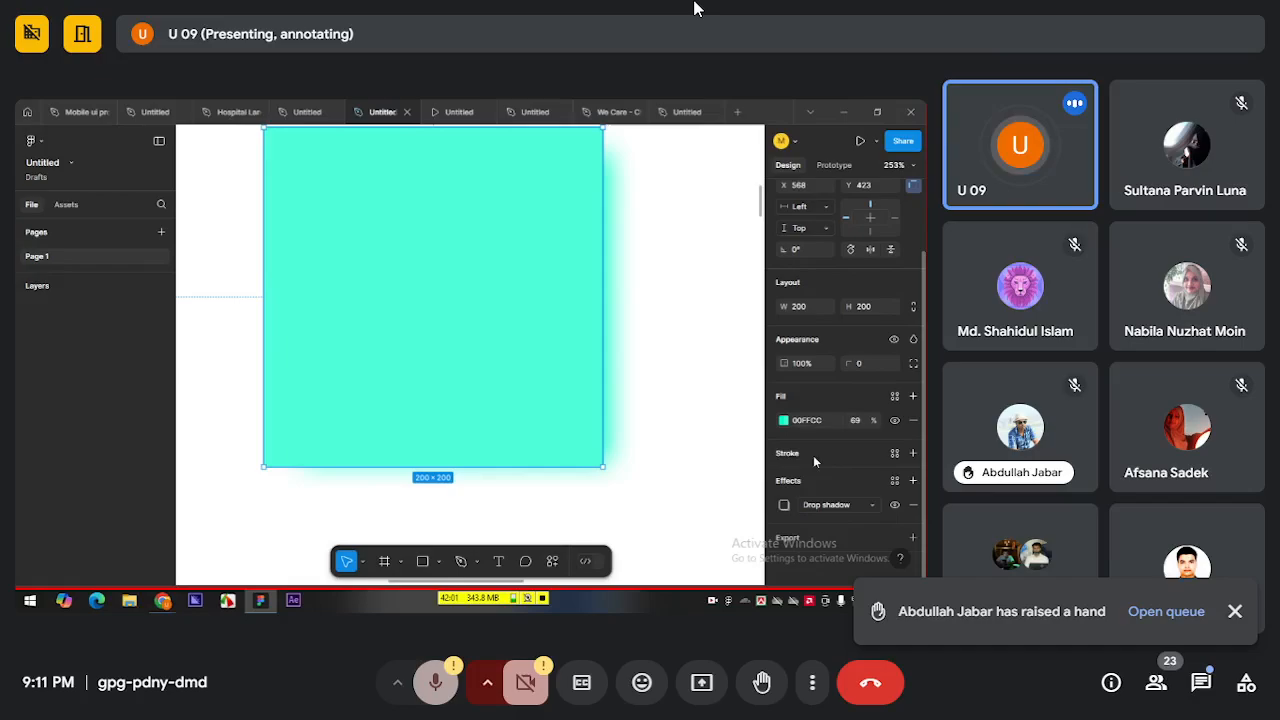
# Set the turquoise rectangle's fill opacity to 100%
pyautogui.click(783, 420)
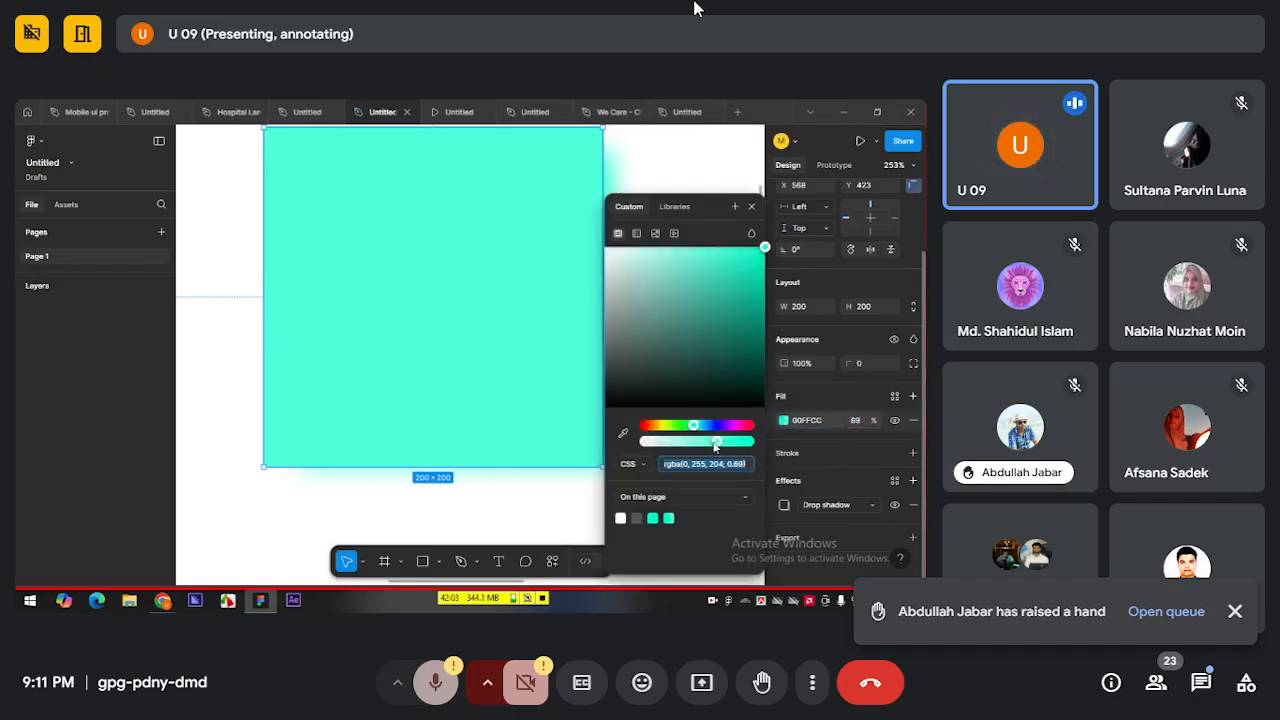
pyautogui.moveTo(720, 441); pyautogui.dragTo(805, 444)
pyautogui.click(828, 460)
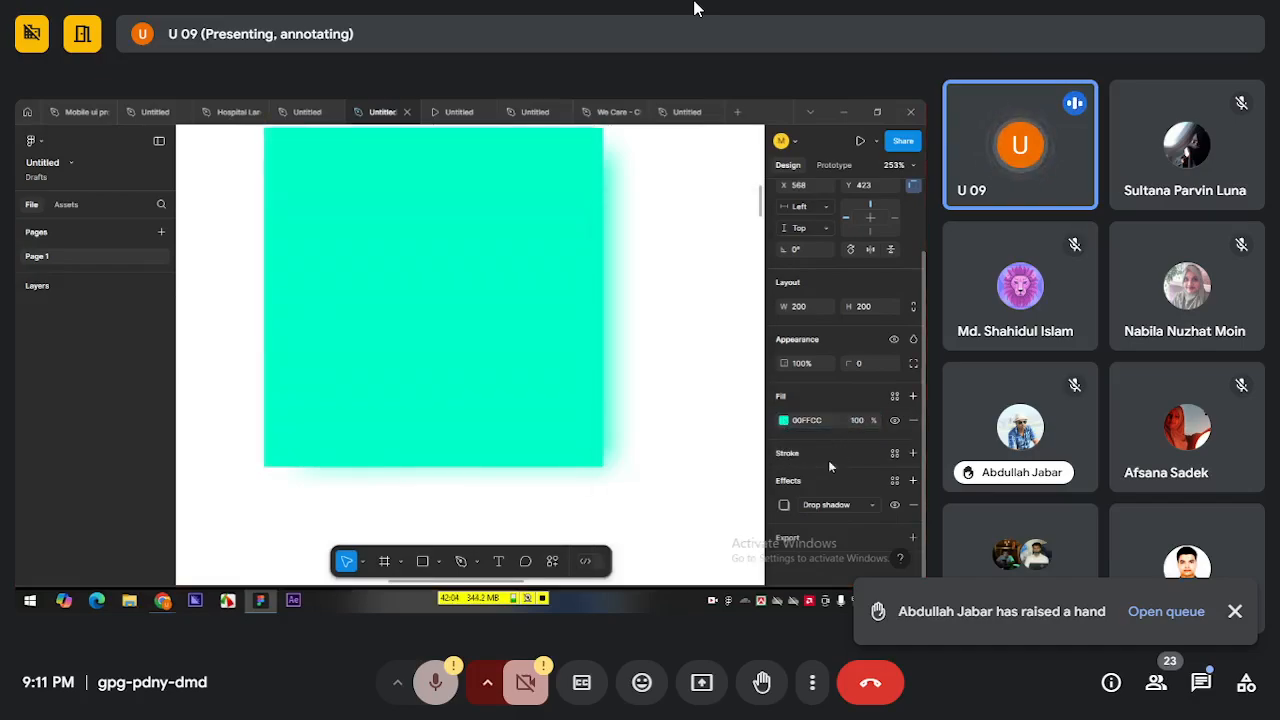
# Darken the colour of the turquoise rectangle's drop shadow to the deep green 008369
pyautogui.click(783, 504)
pyautogui.click(671, 557)
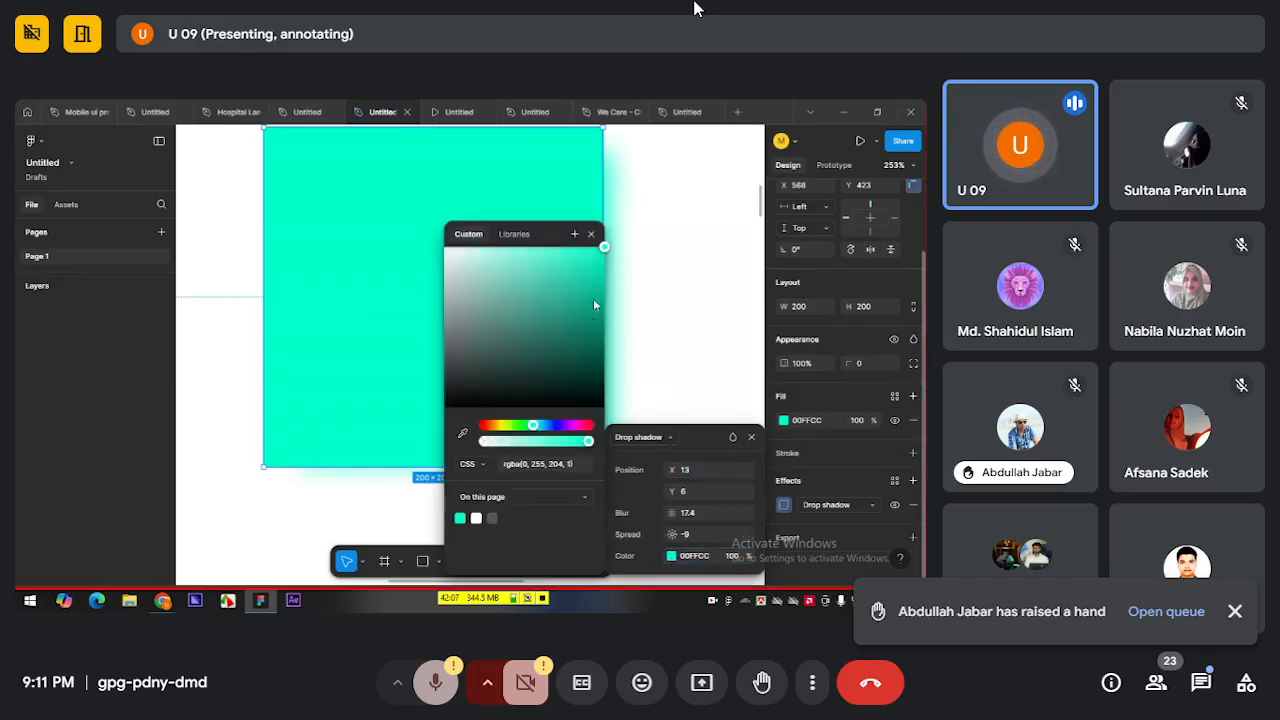
pyautogui.moveTo(604, 254); pyautogui.dragTo(605, 335)
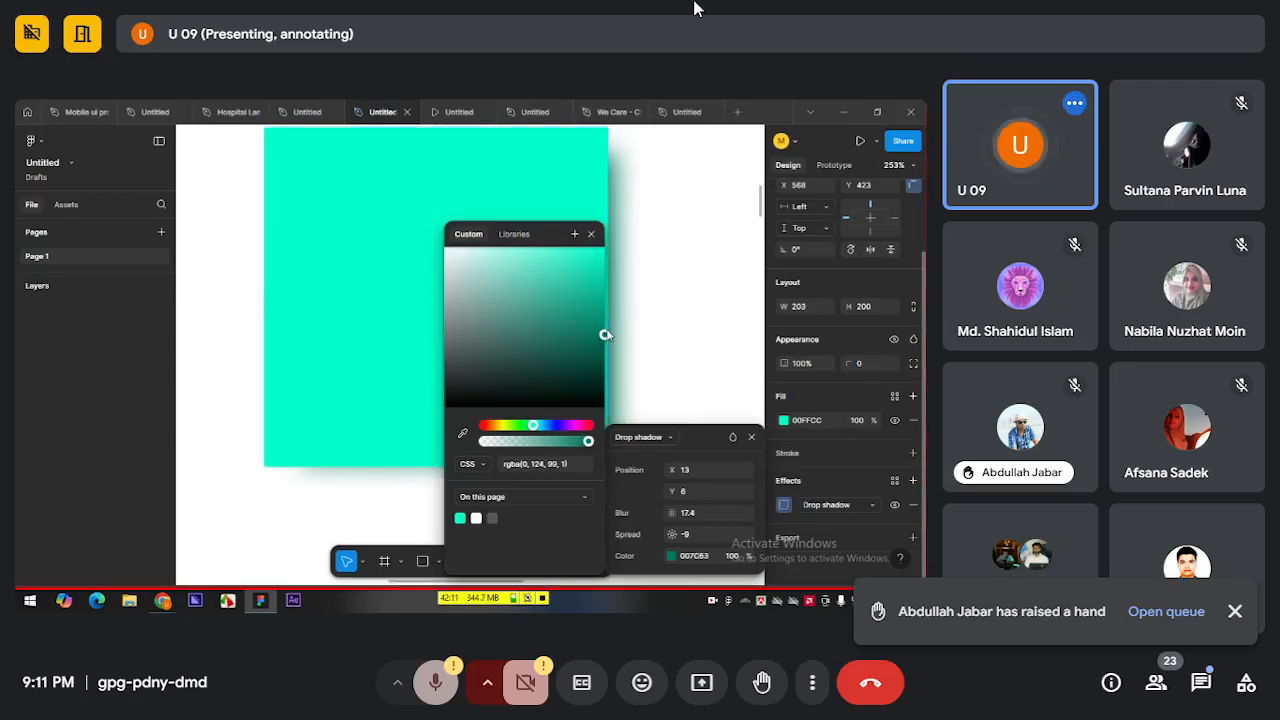
pyautogui.click(647, 341)
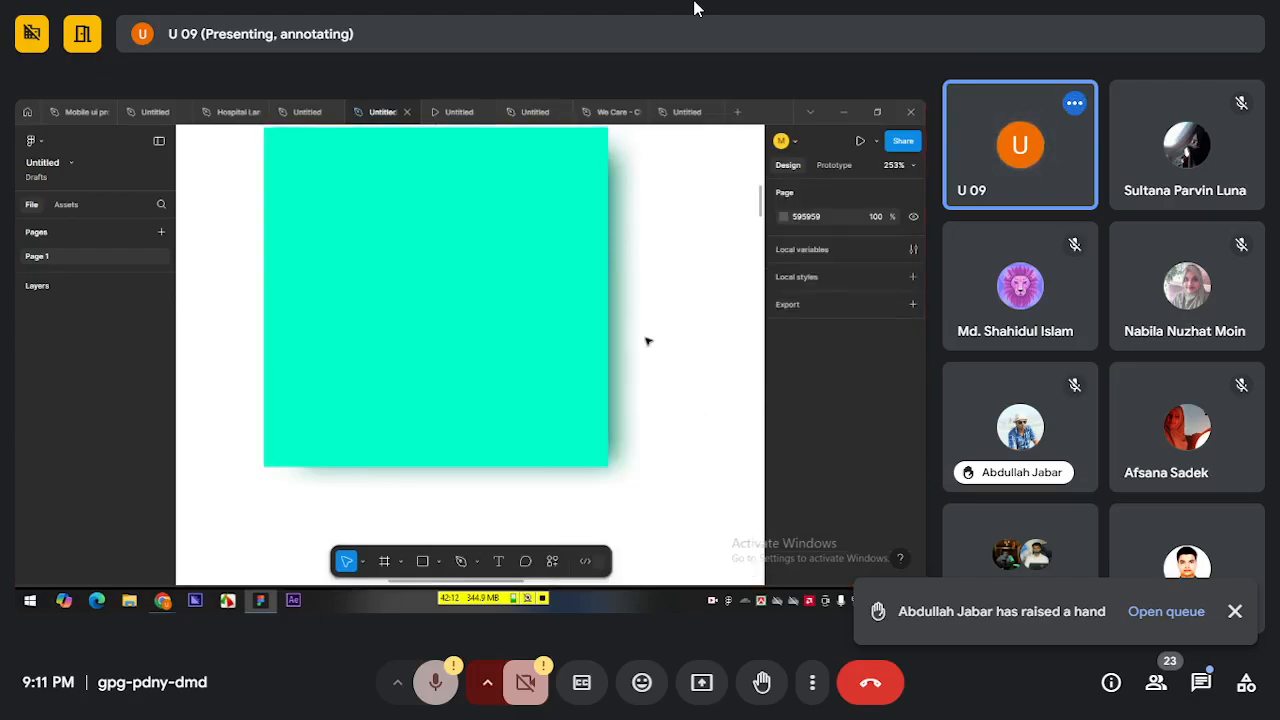
# Set the opacity of the turquoise rectangle's drop shadow colour to 50%
pyautogui.click(636, 425)
pyautogui.scroll(-2, 797, 541)
pyautogui.click(783, 505)
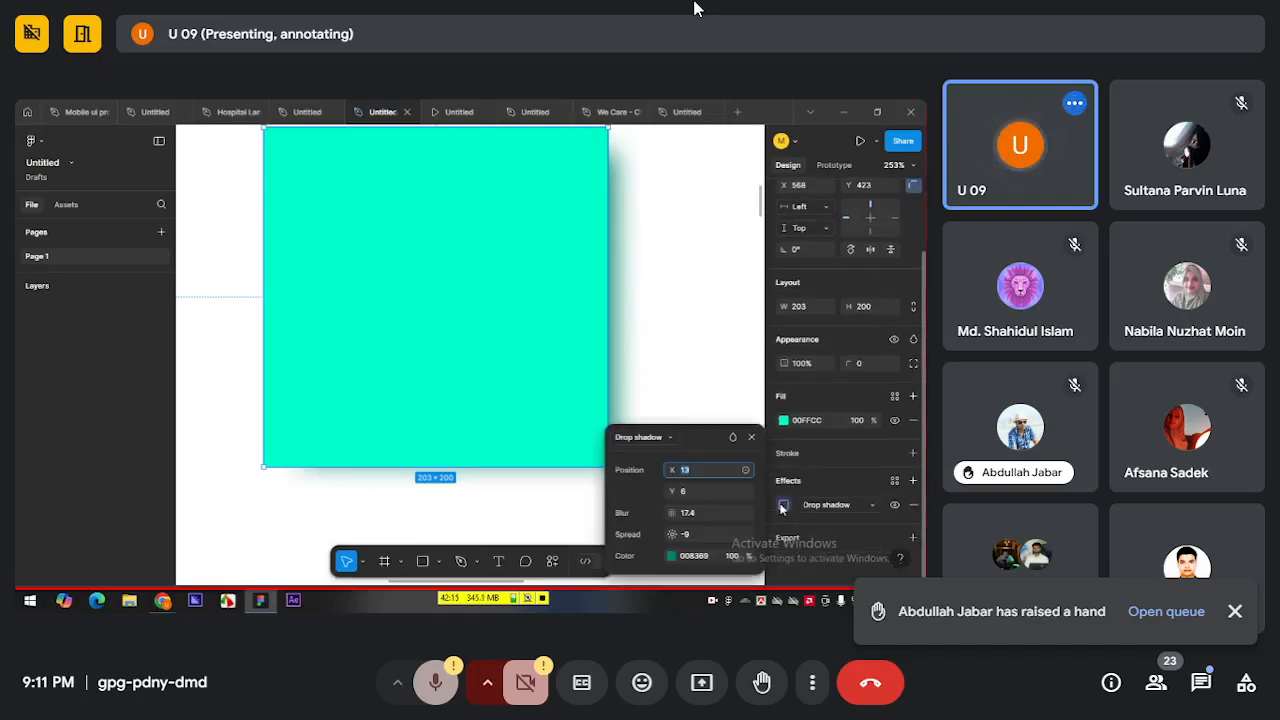
pyautogui.moveTo(684, 532); pyautogui.dragTo(673, 534)
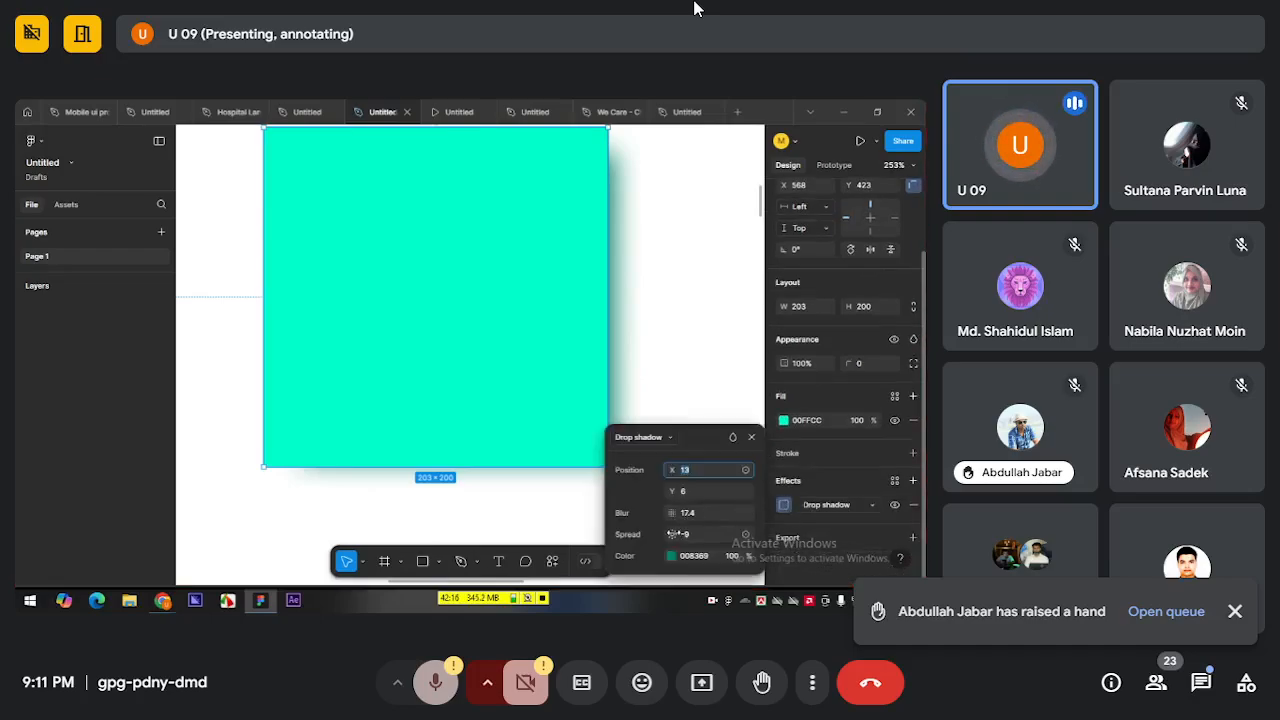
pyautogui.click(737, 558)
pyautogui.write('50')
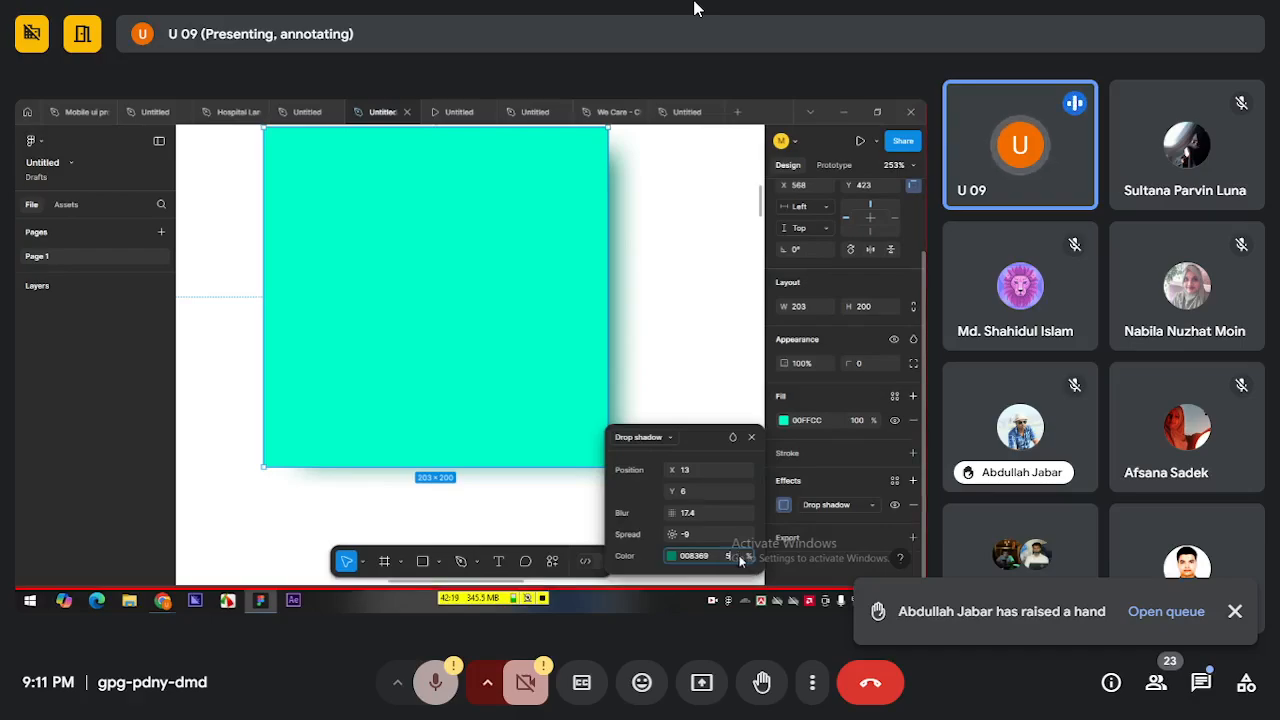
pyautogui.press('Return')
# Undo the rectangle's accidental 30% layer opacity and the 50% shadow opacity change
pyautogui.press('3')
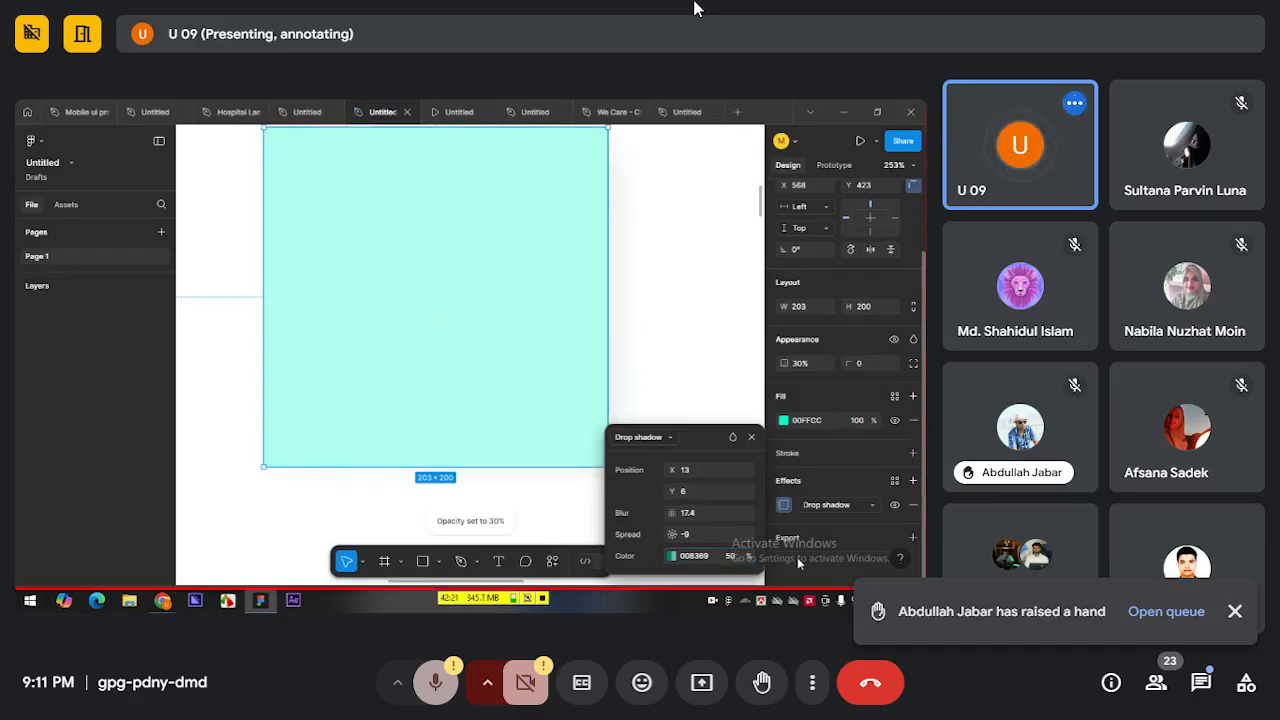
pyautogui.hotkey('ctrl', 'z')
pyautogui.click(664, 371)
pyautogui.hotkey('ctrl', 'z')
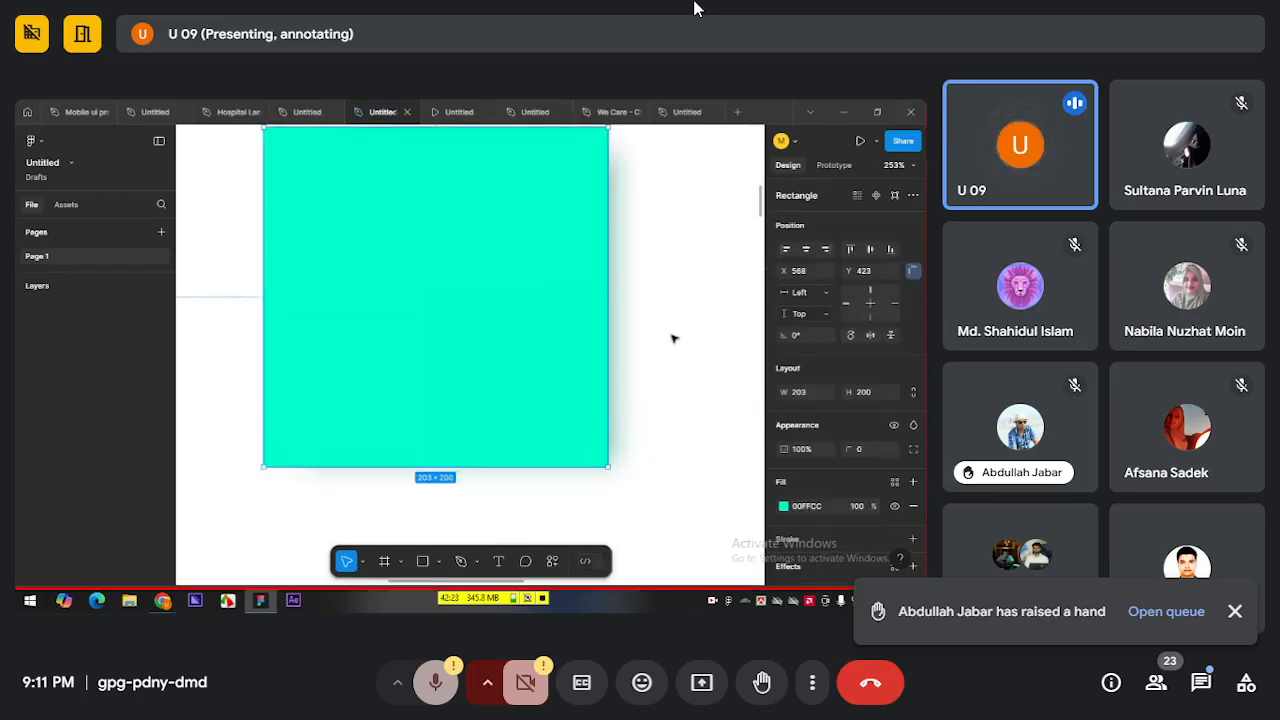
pyautogui.hotkey('ctrl', 'z')
# Reopen the turquoise rectangle's drop shadow settings and edit the shadow colour's opacity
pyautogui.scroll(-2, 794, 558)
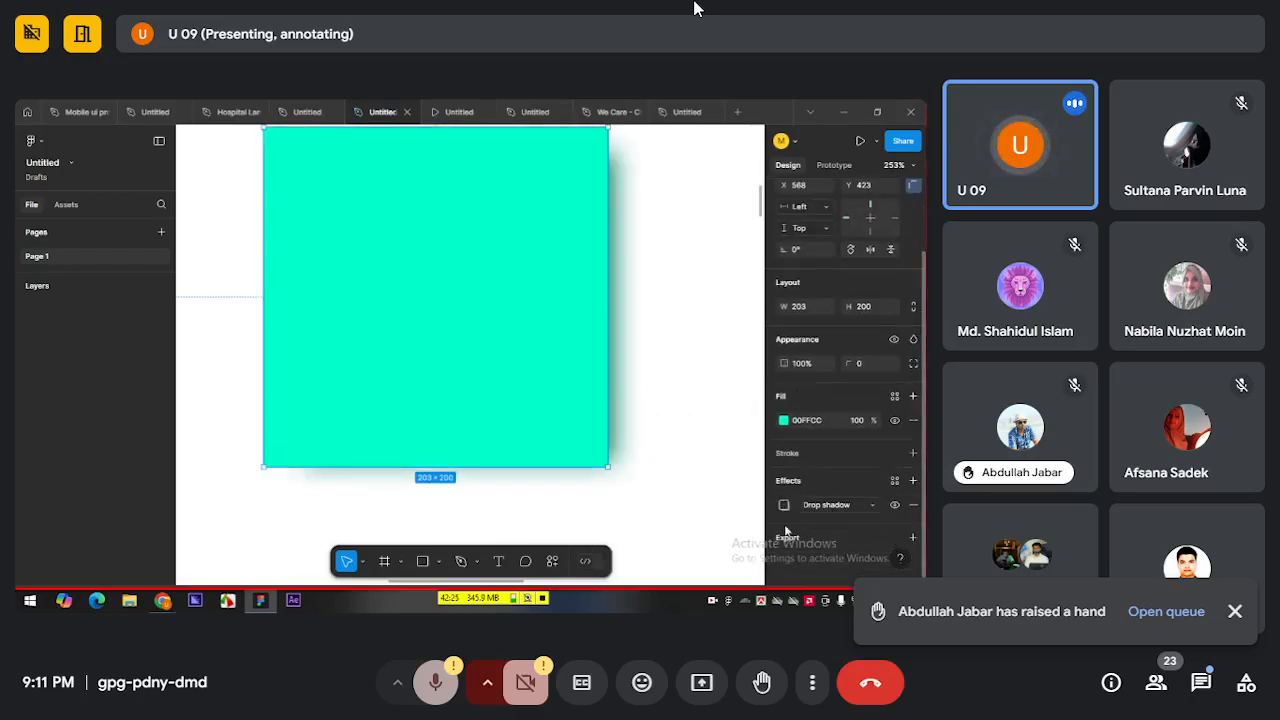
pyautogui.click(783, 505)
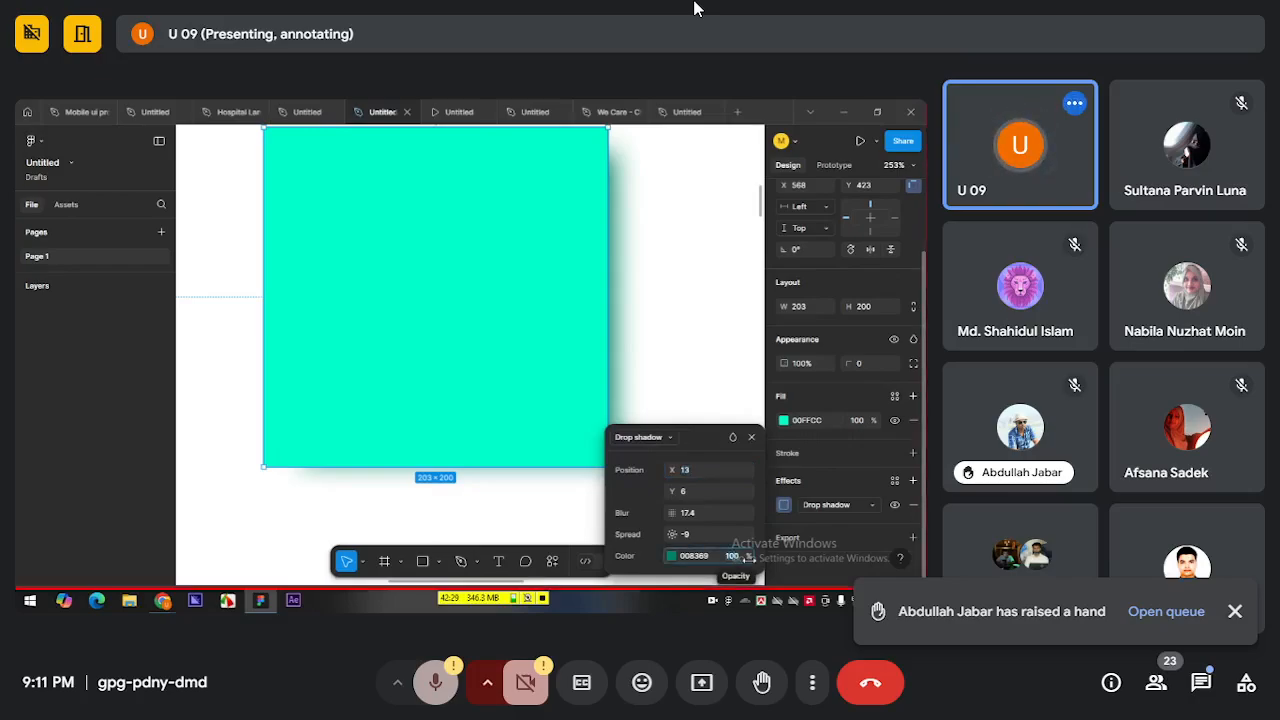
pyautogui.press('Return')
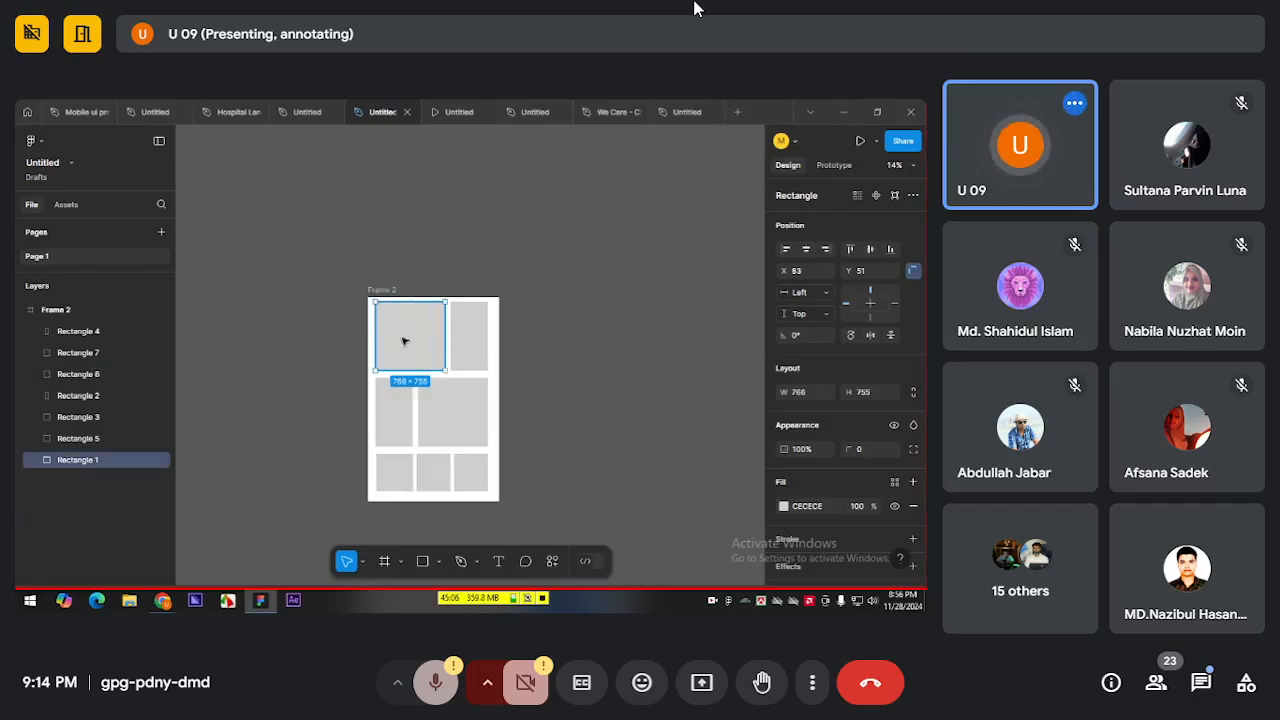
# Lock Rectangle 1 inside Frame 2, move the whole frame higher on the canvas, and unlock the rectangle
pyautogui.click(80, 460)
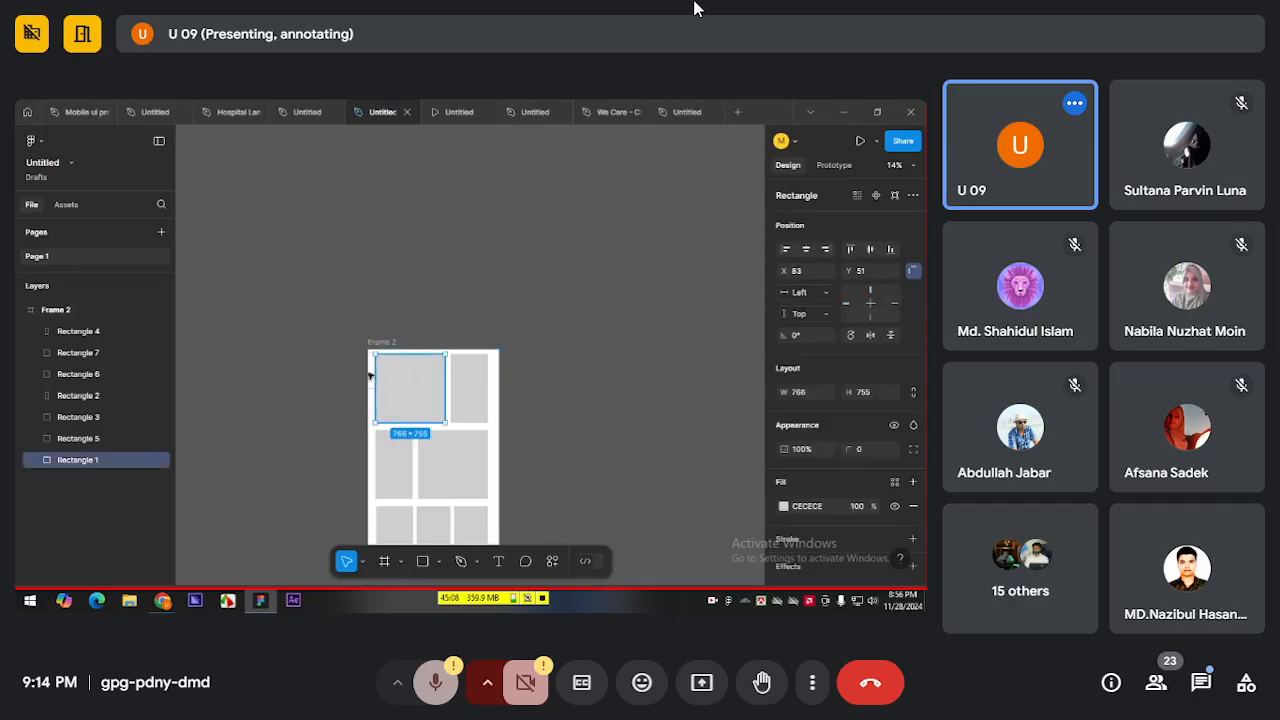
pyautogui.click(246, 461)
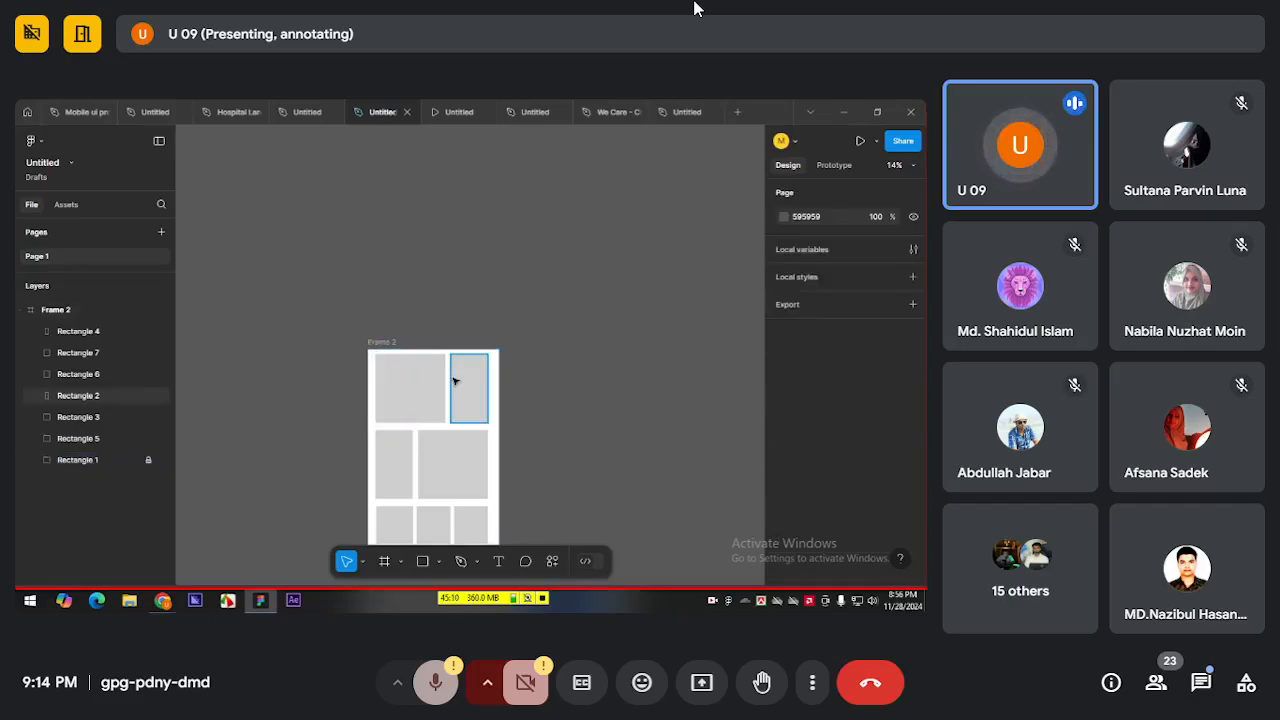
pyautogui.moveTo(379, 342); pyautogui.dragTo(357, 240)
pyautogui.click(367, 364)
pyautogui.click(335, 308)
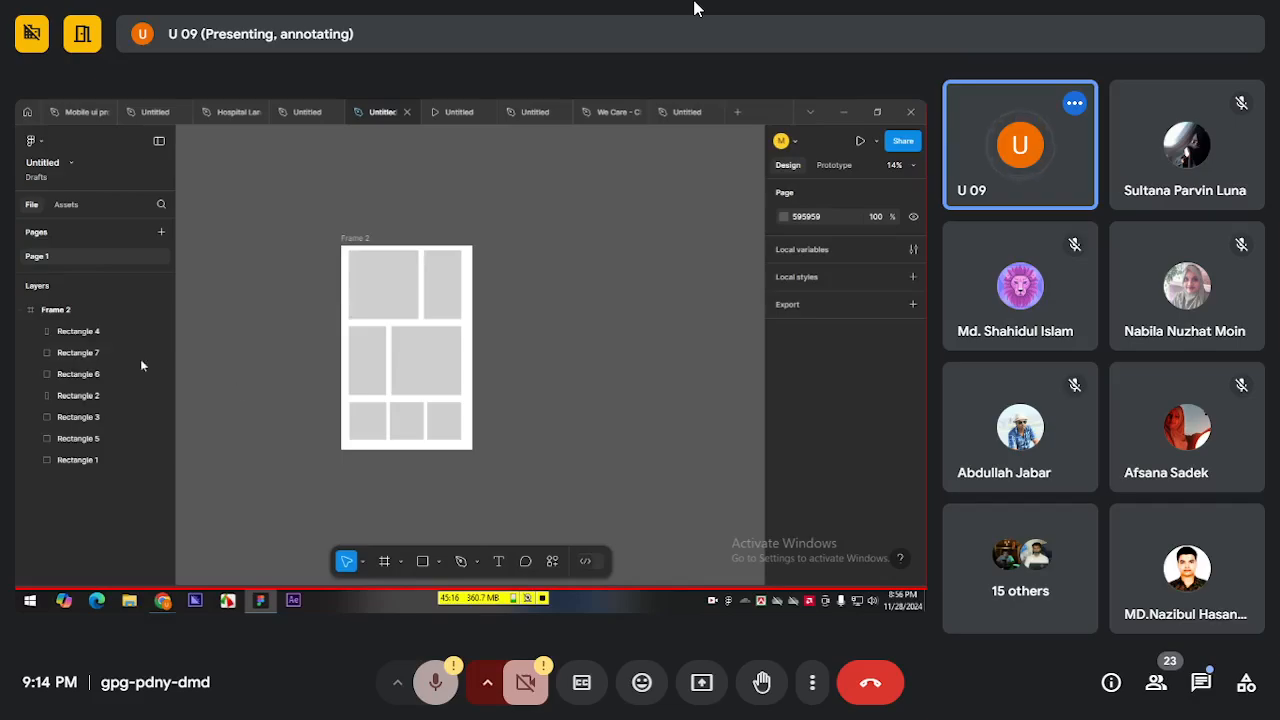
# Collapse the layer list of Frame 2, expand it again, and clear the selection
pyautogui.click(28, 313)
pyautogui.click(27, 312)
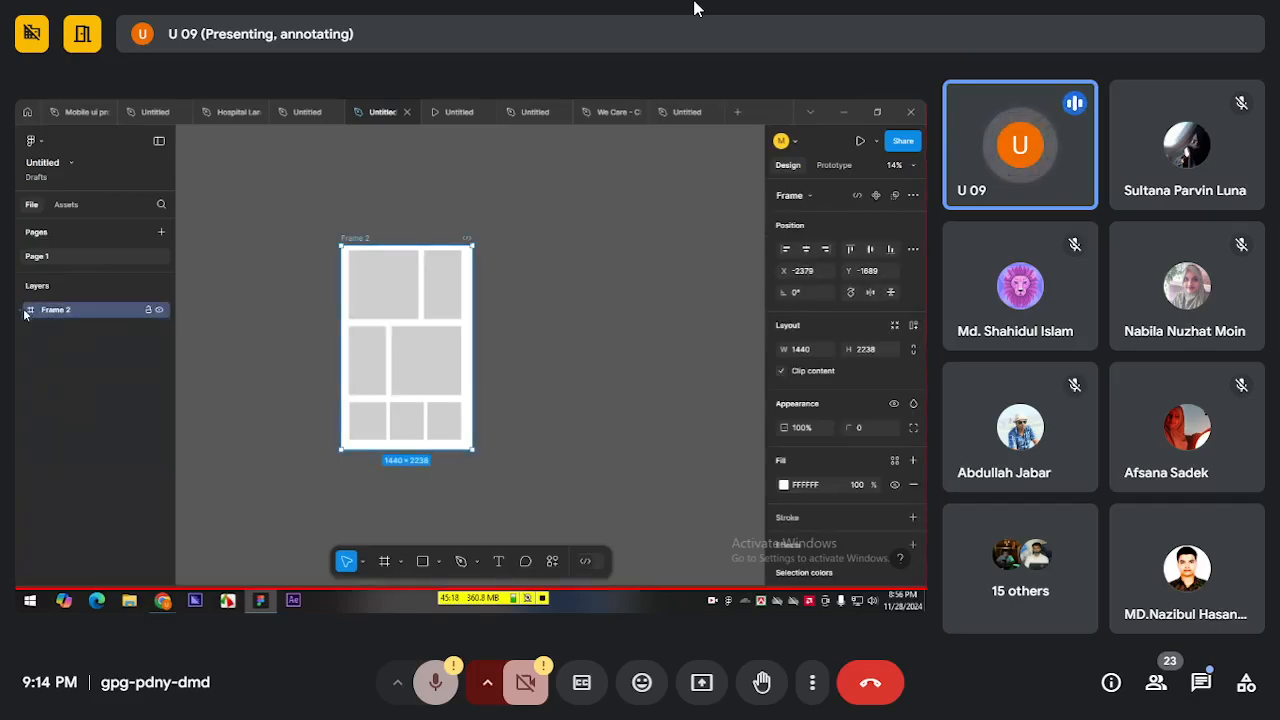
pyautogui.click(25, 313)
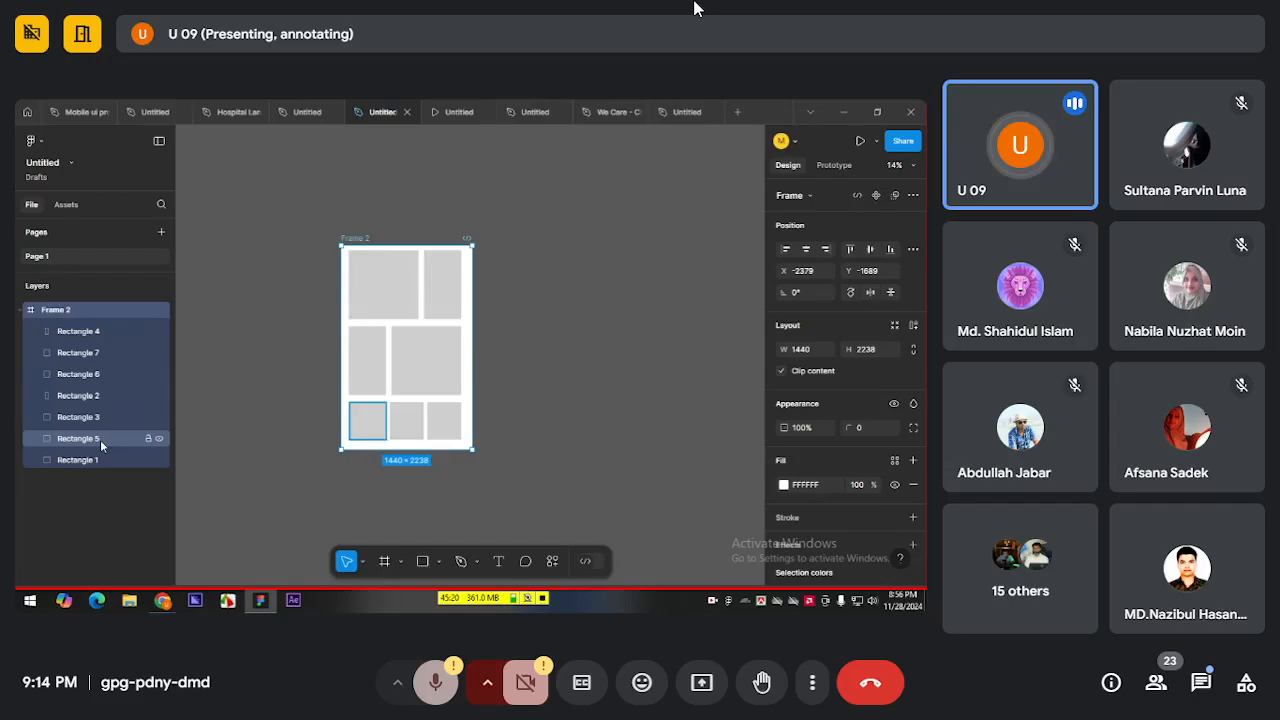
pyautogui.click(120, 499)
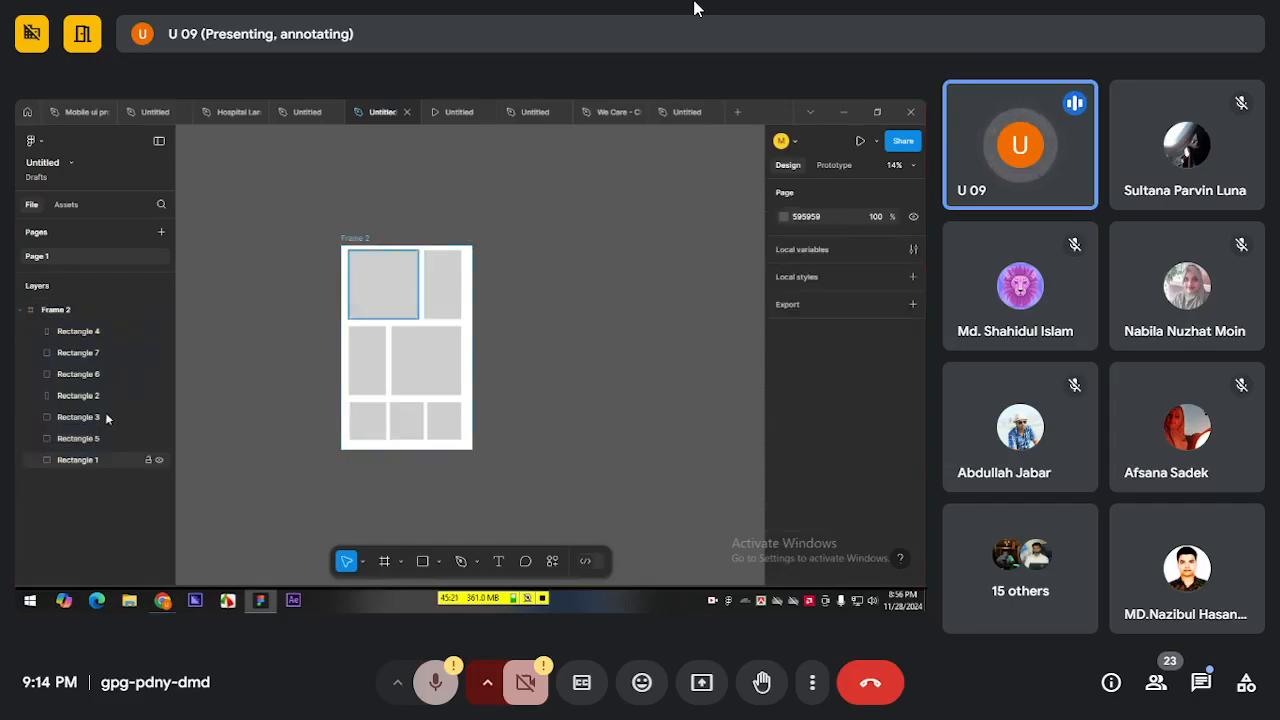
# Select Frame 2 and add an export setting of 1x PNG to it
pyautogui.click(68, 312)
pyautogui.click(292, 272)
pyautogui.click(363, 237)
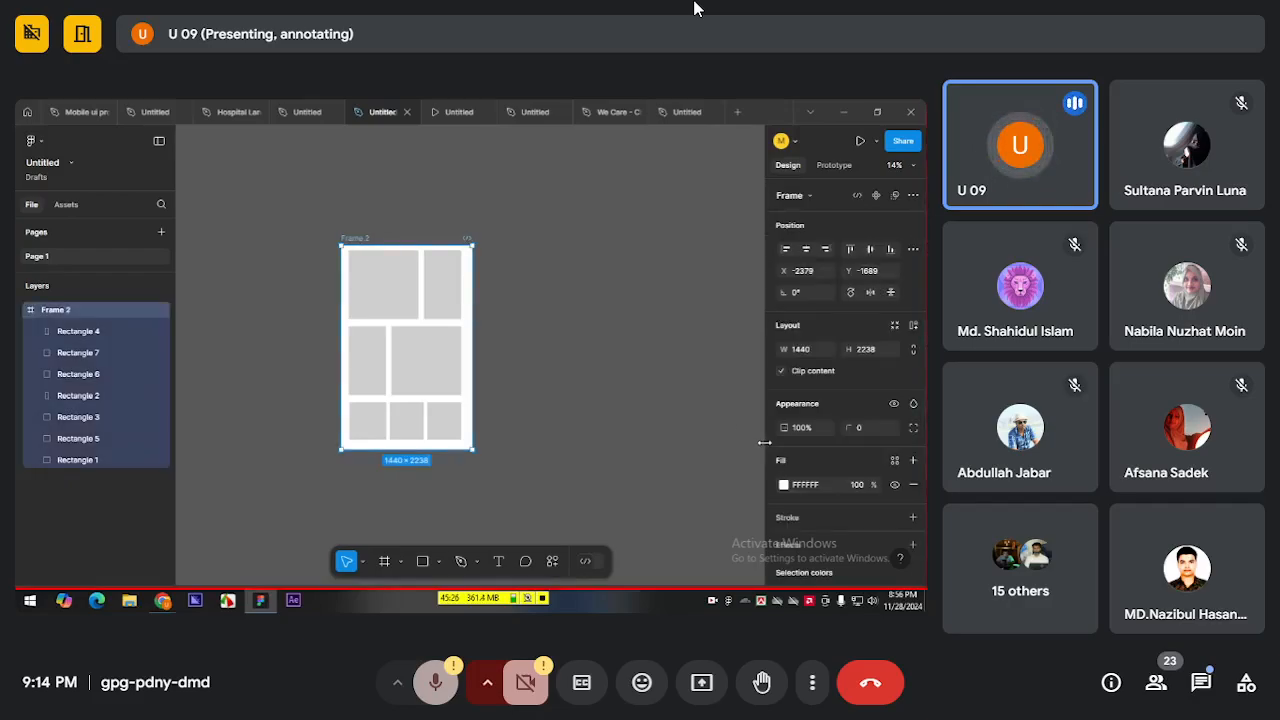
pyautogui.scroll(-3, 769, 436)
pyautogui.click(788, 538)
pyautogui.scroll(-2, 791, 511)
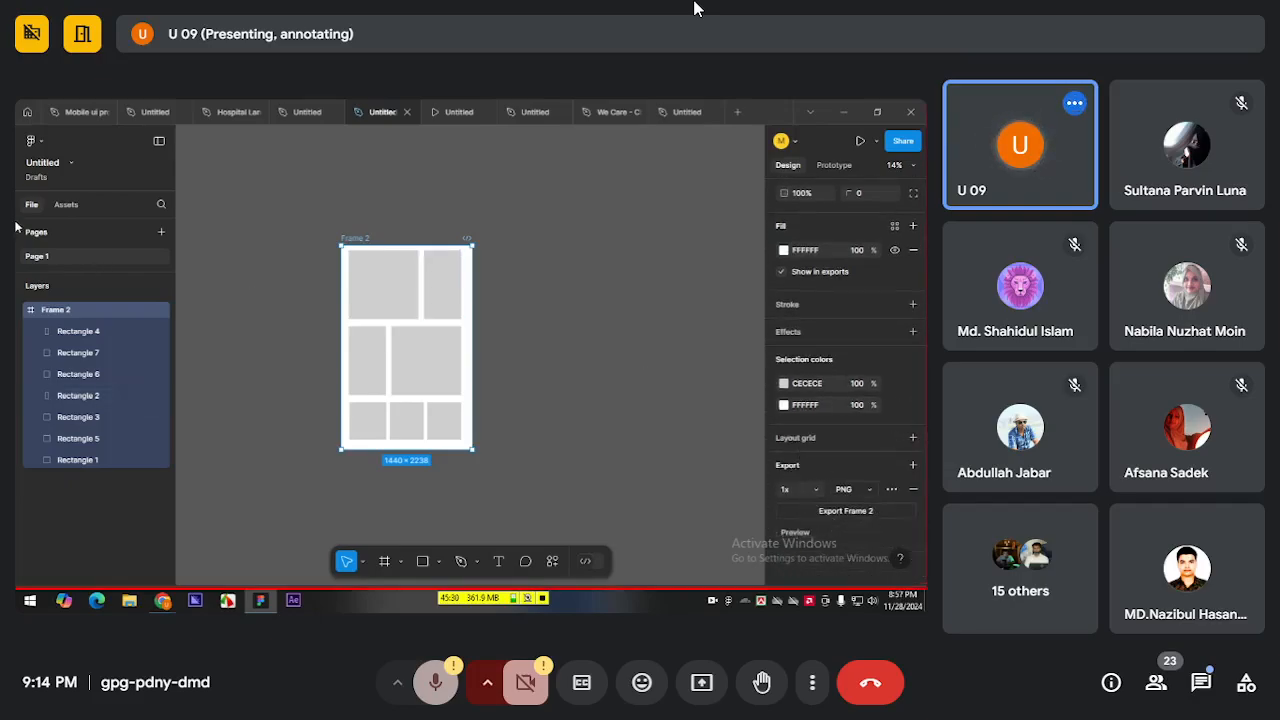
# Examine the file-level export commands and the format choices for exporting Frame 2
pyautogui.click(31, 142)
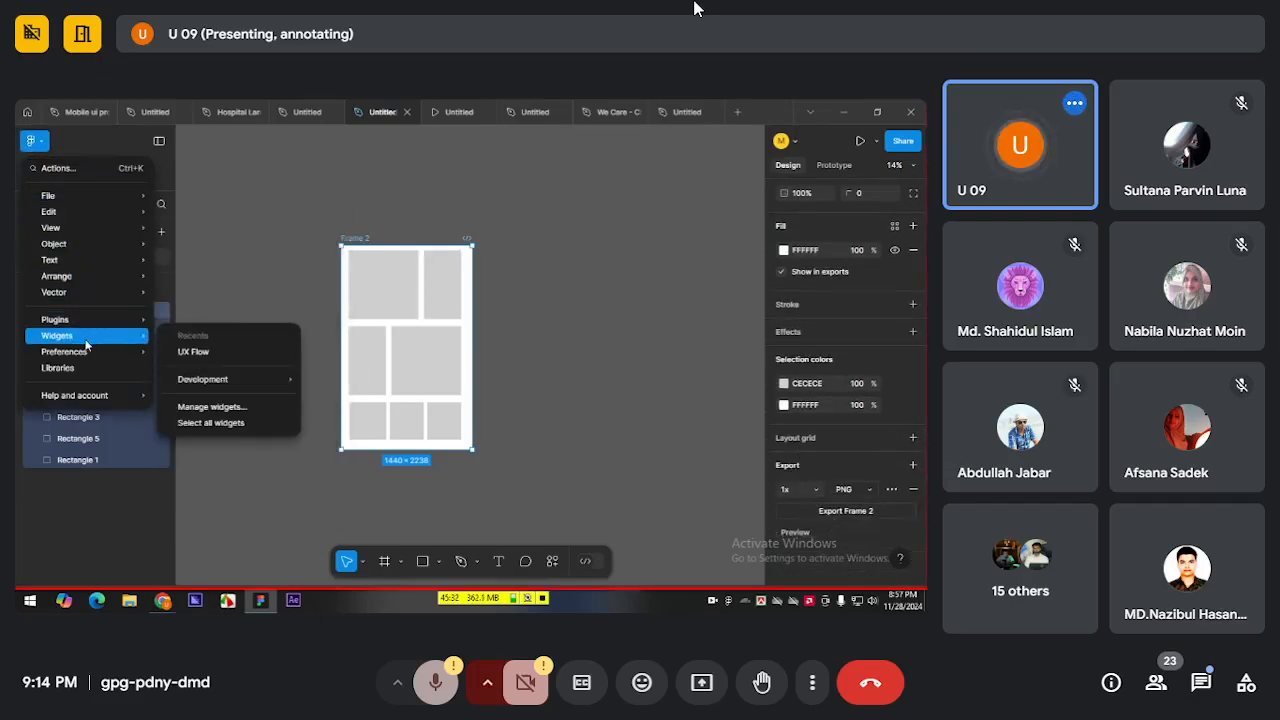
pyautogui.moveTo(98, 196)
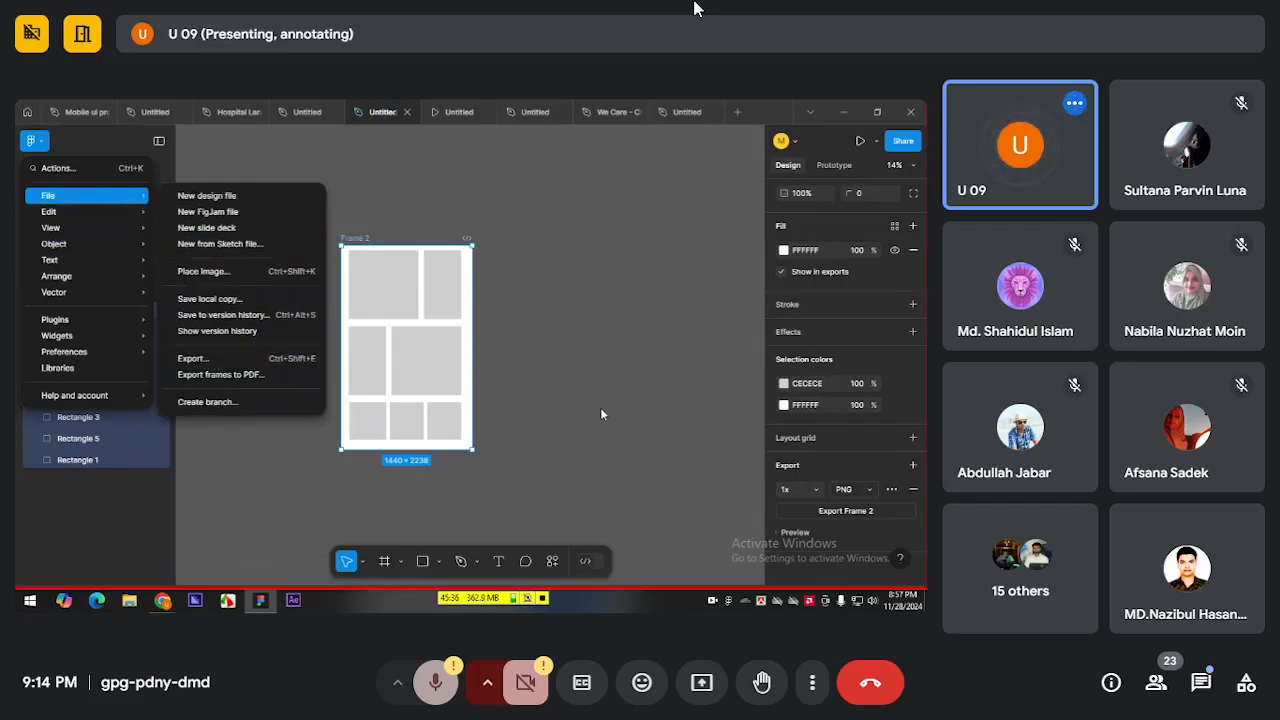
pyautogui.click(833, 458)
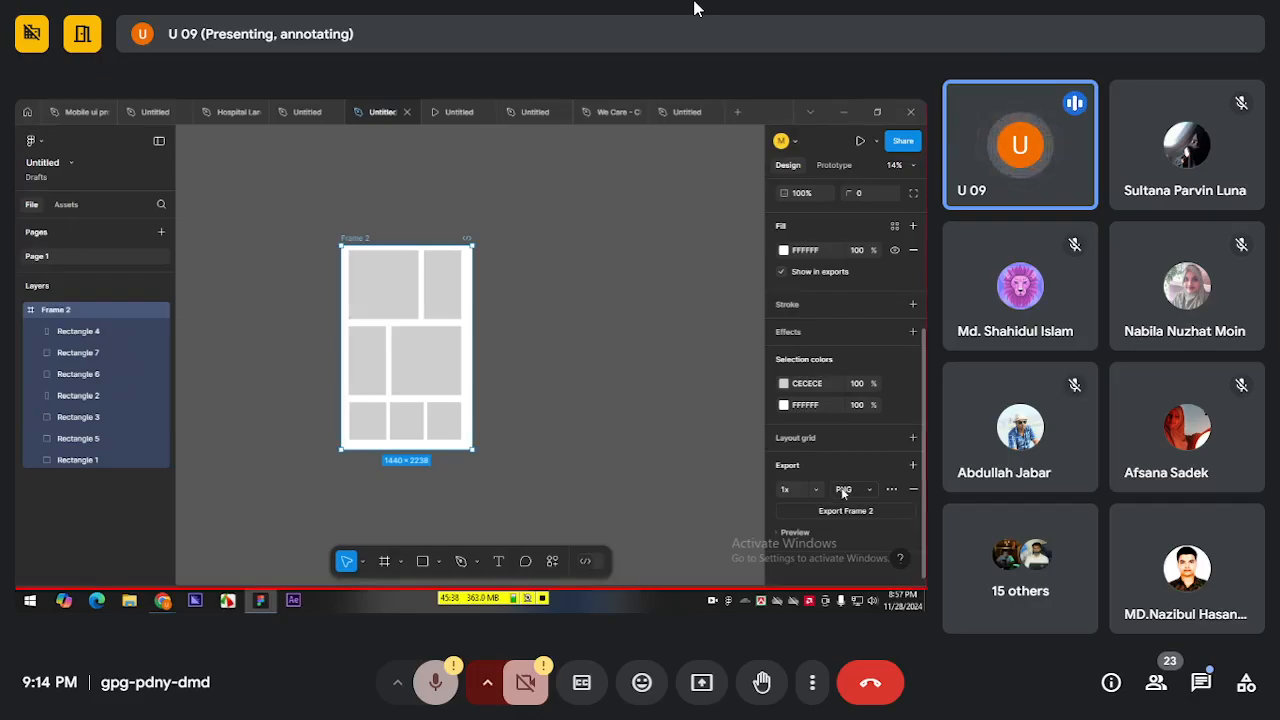
pyautogui.click(845, 489)
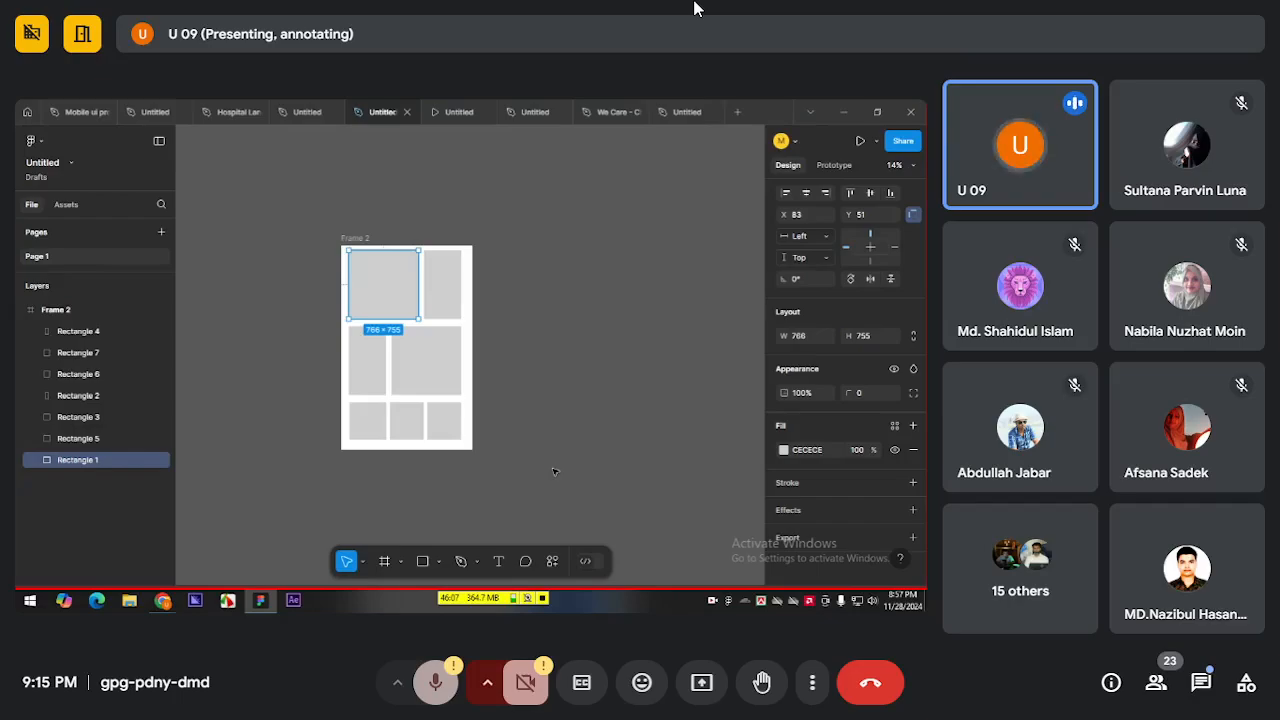
# Select Frame 2 in place of Rectangle 1 and review its export settings and preview
pyautogui.click(522, 359)
pyautogui.click(453, 372)
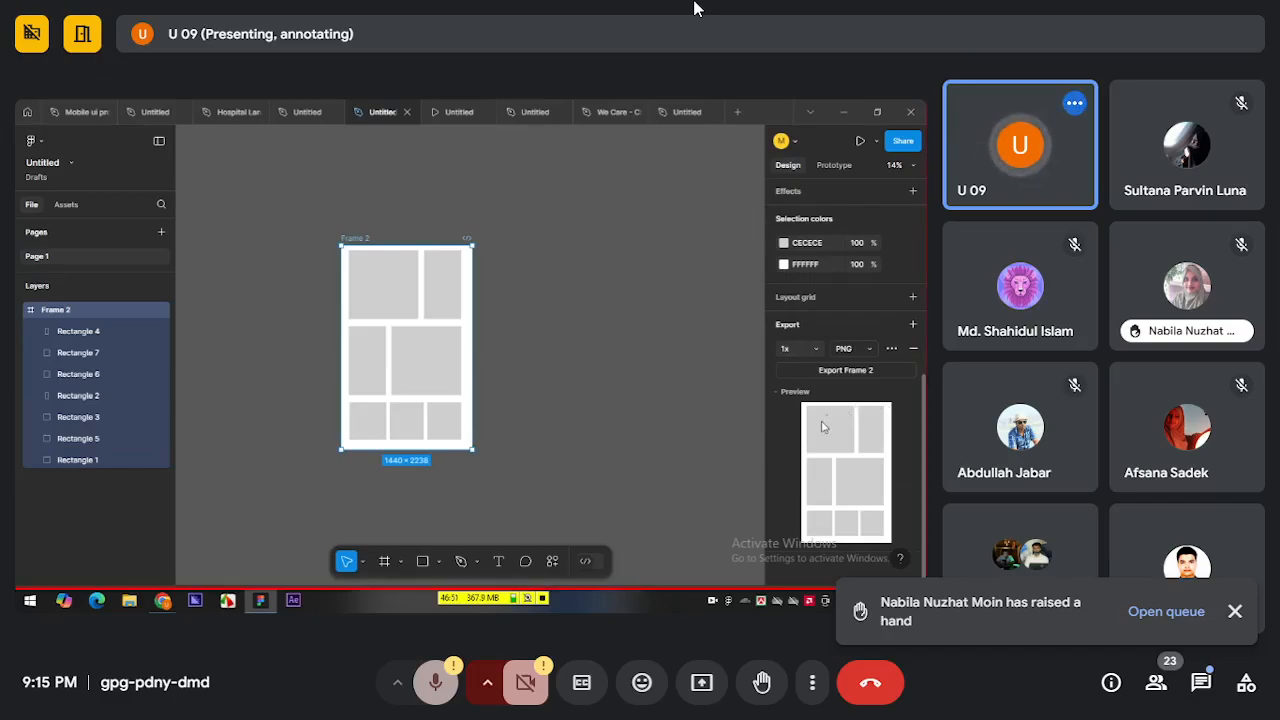
pyautogui.click(677, 425)
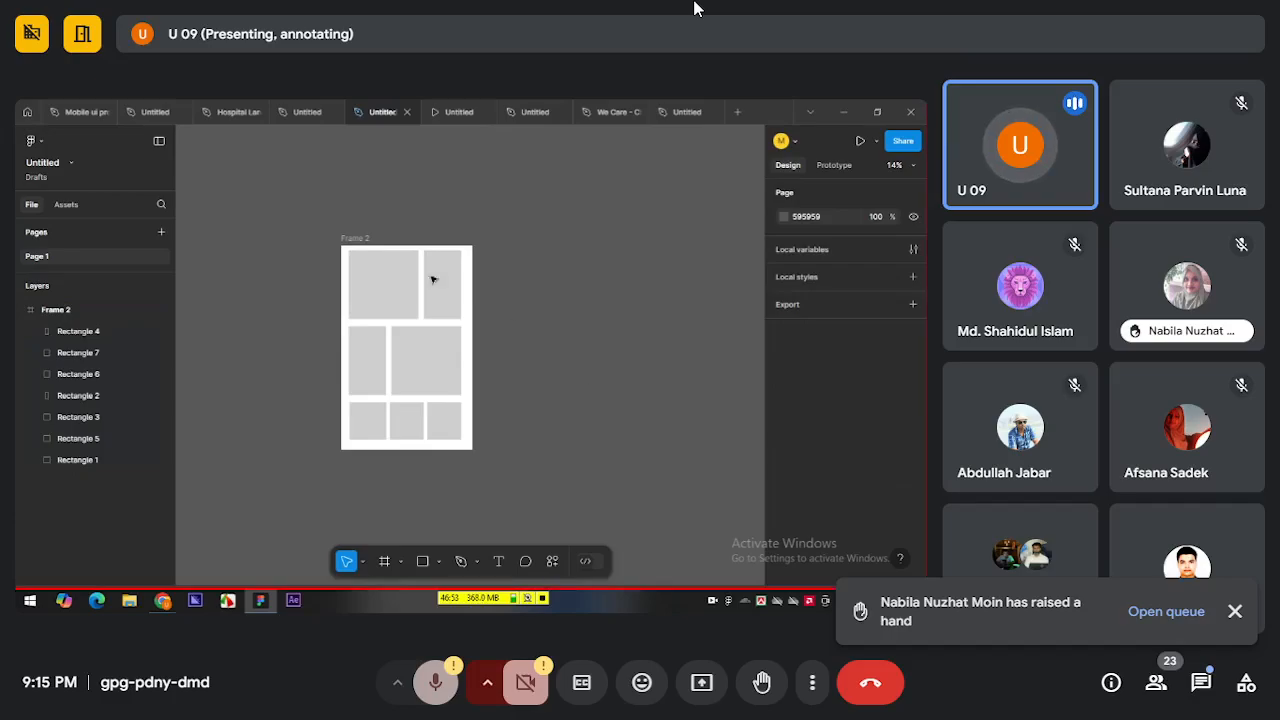
pyautogui.click(373, 240)
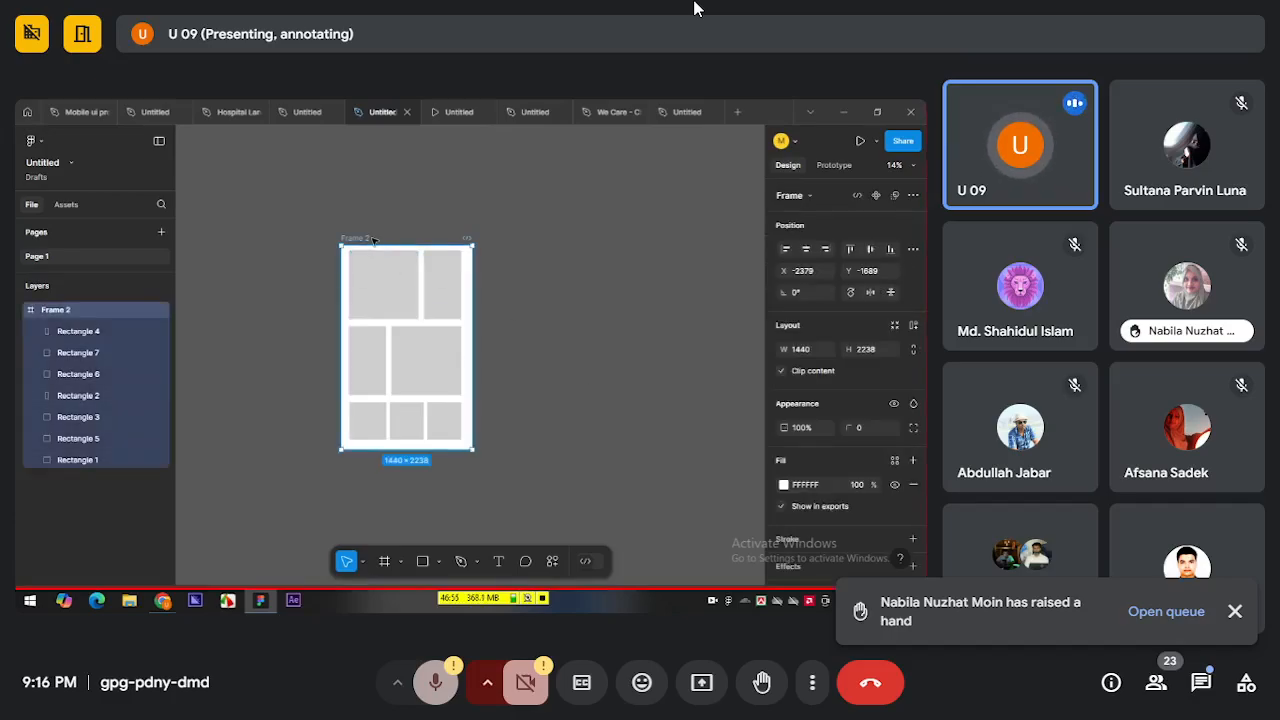
pyautogui.scroll(-5, 780, 420)
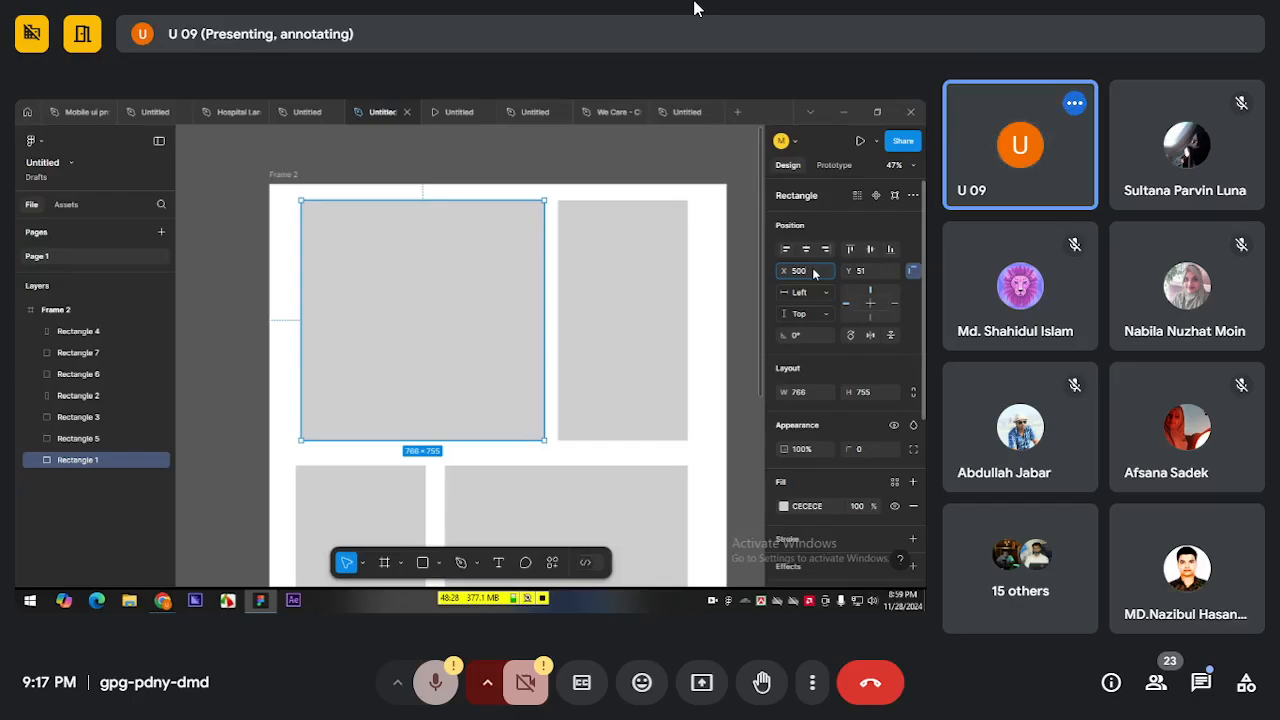
# Try an X position of 500 for Rectangle 1, undo the move, and open its X value for editing
pyautogui.press('Return')
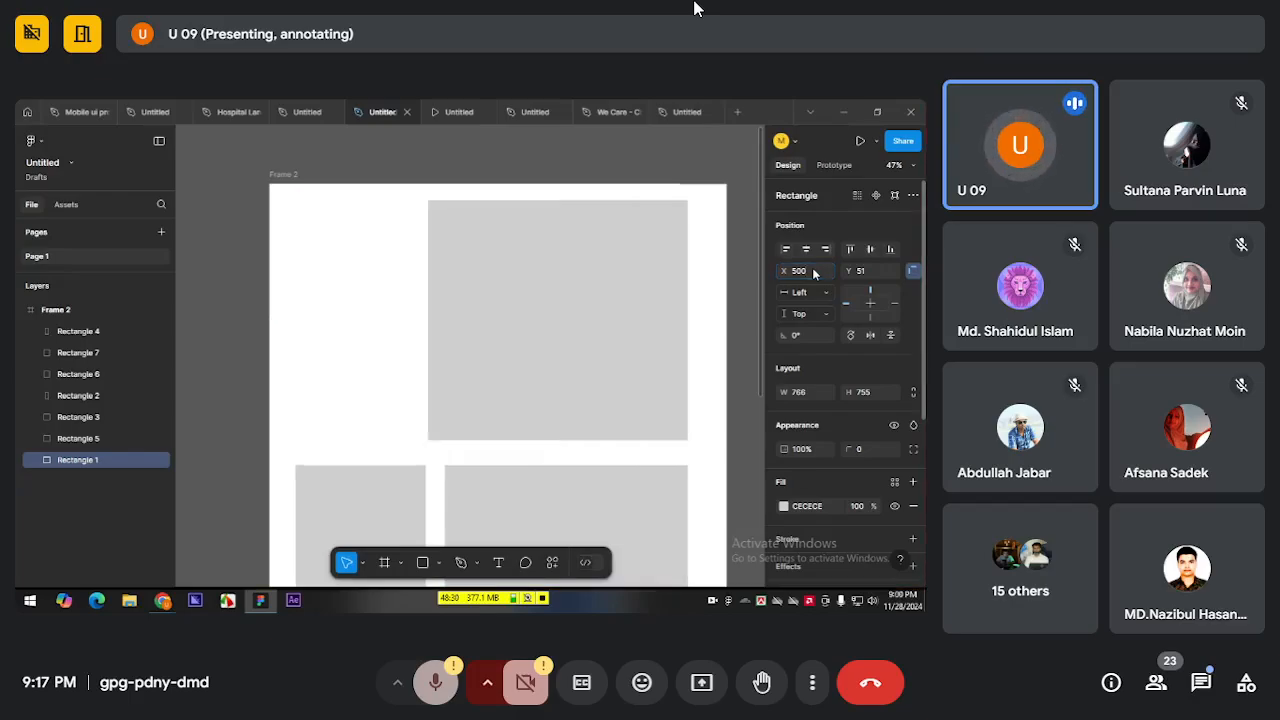
pyautogui.hotkey('ctrl', 'z')
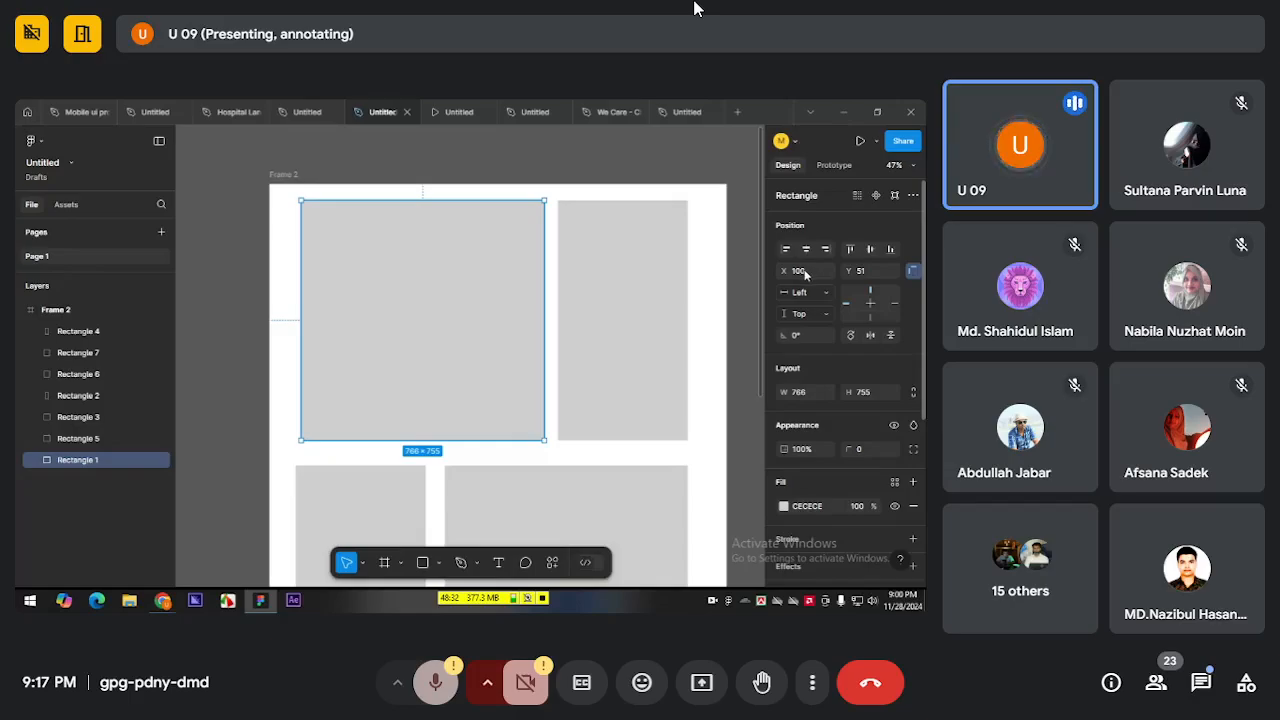
pyautogui.click(803, 273)
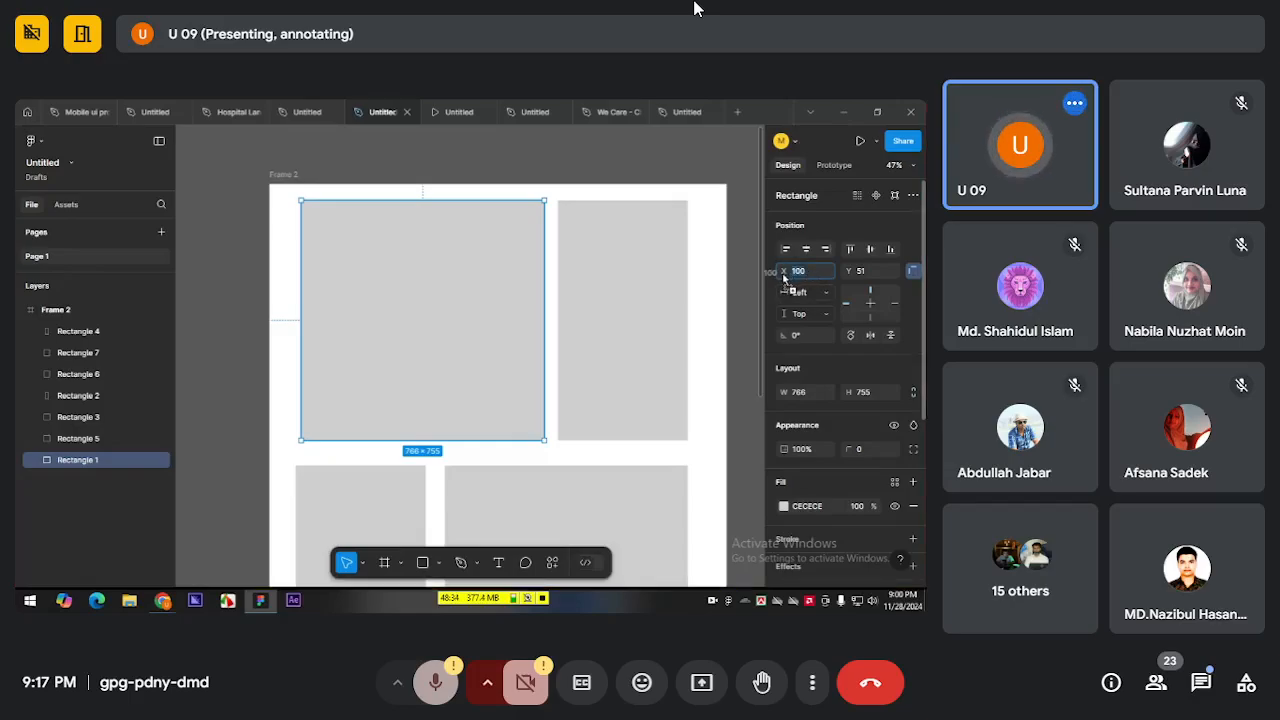
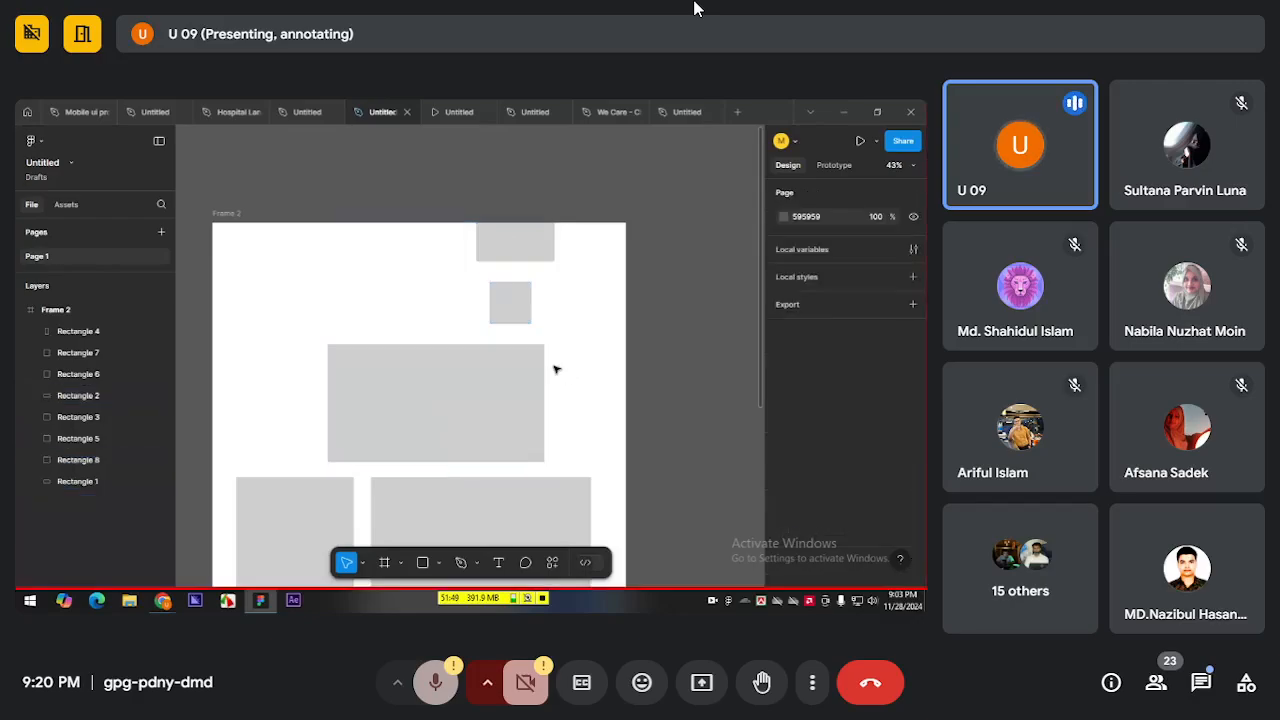
# Practise clearing the selection and box-selecting the yellow, blue and red rectangles together in Frame 2
pyautogui.scroll(-5, 554, 366)
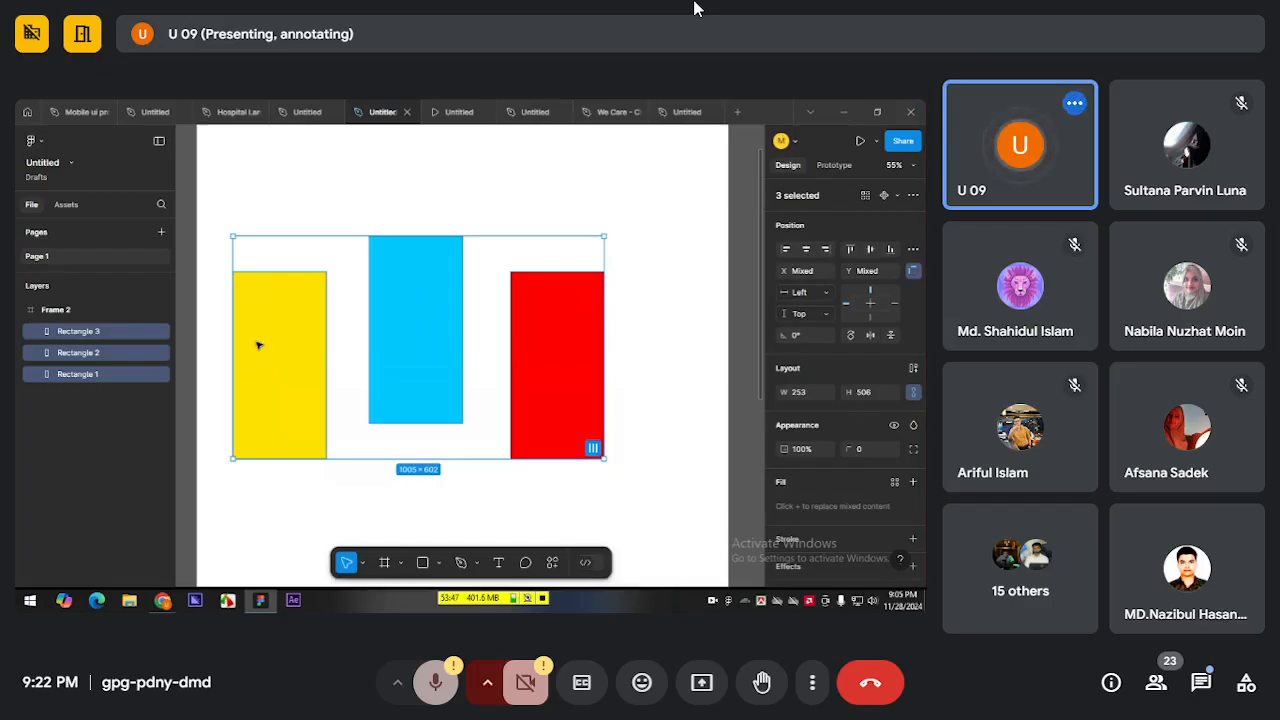
pyautogui.click(663, 371)
pyautogui.moveTo(664, 508); pyautogui.dragTo(263, 402)
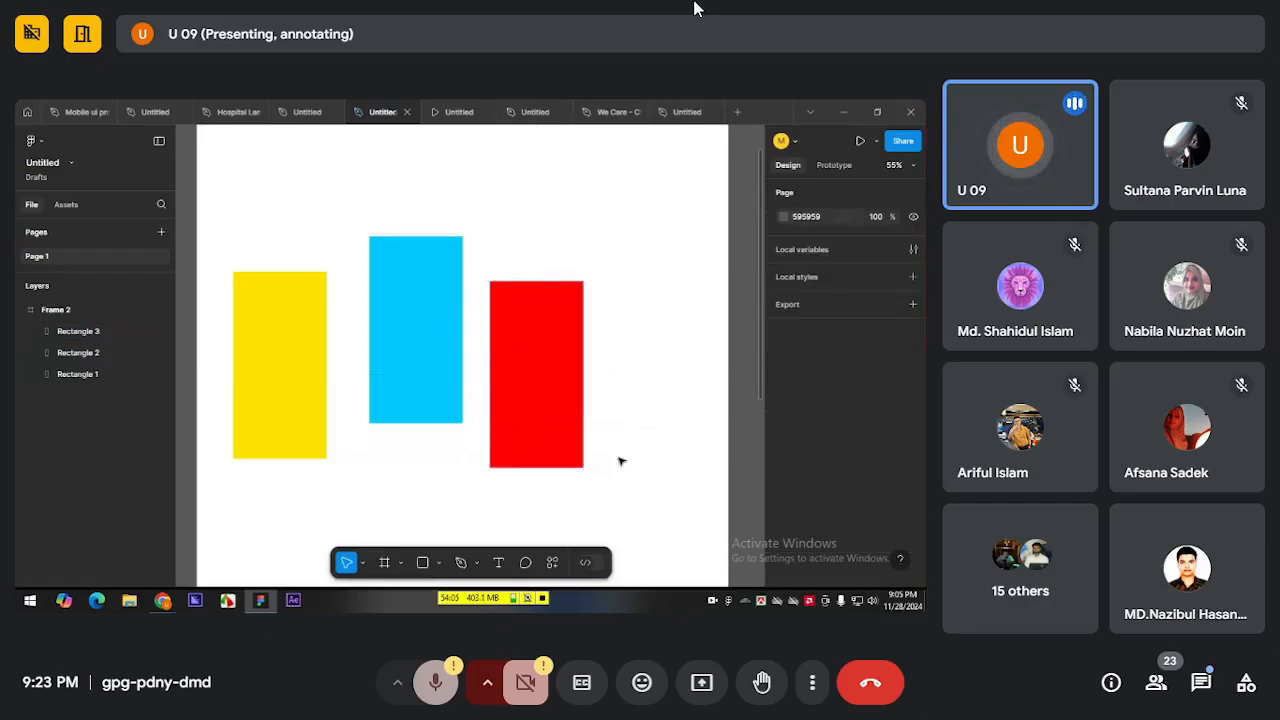
pyautogui.moveTo(621, 491); pyautogui.dragTo(229, 410)
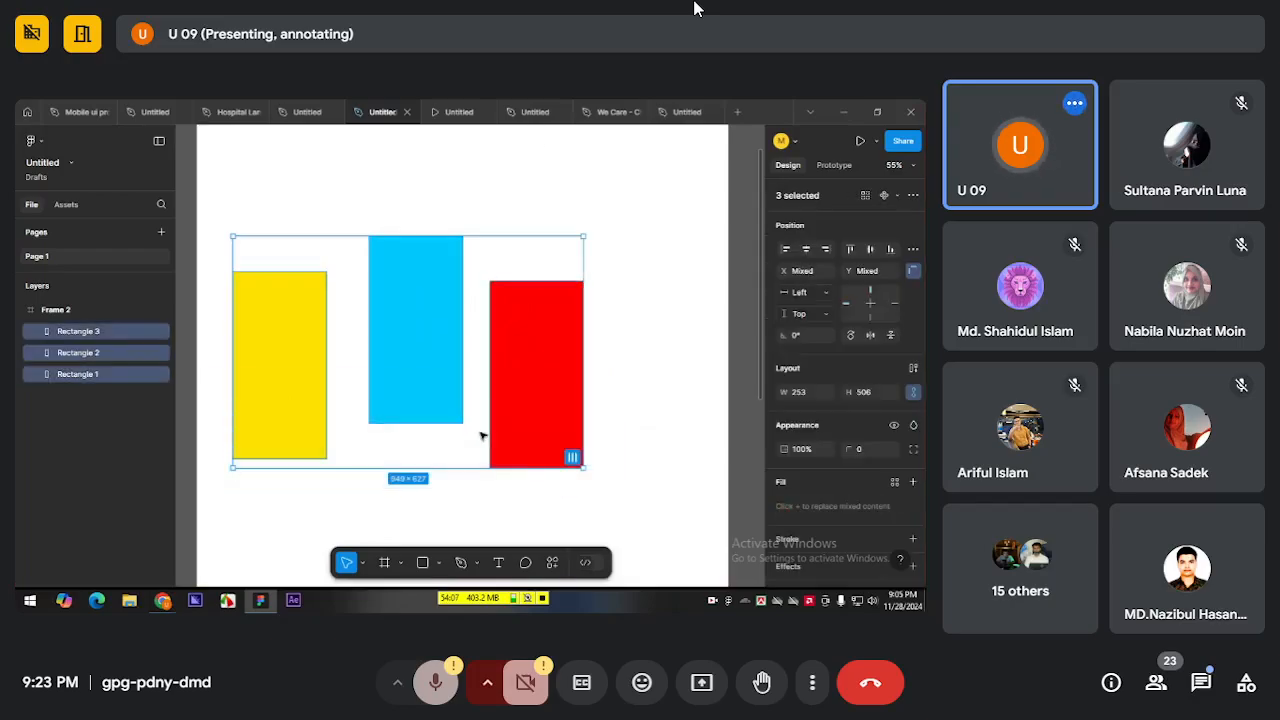
pyautogui.click(640, 368)
pyautogui.moveTo(435, 432); pyautogui.dragTo(288, 407)
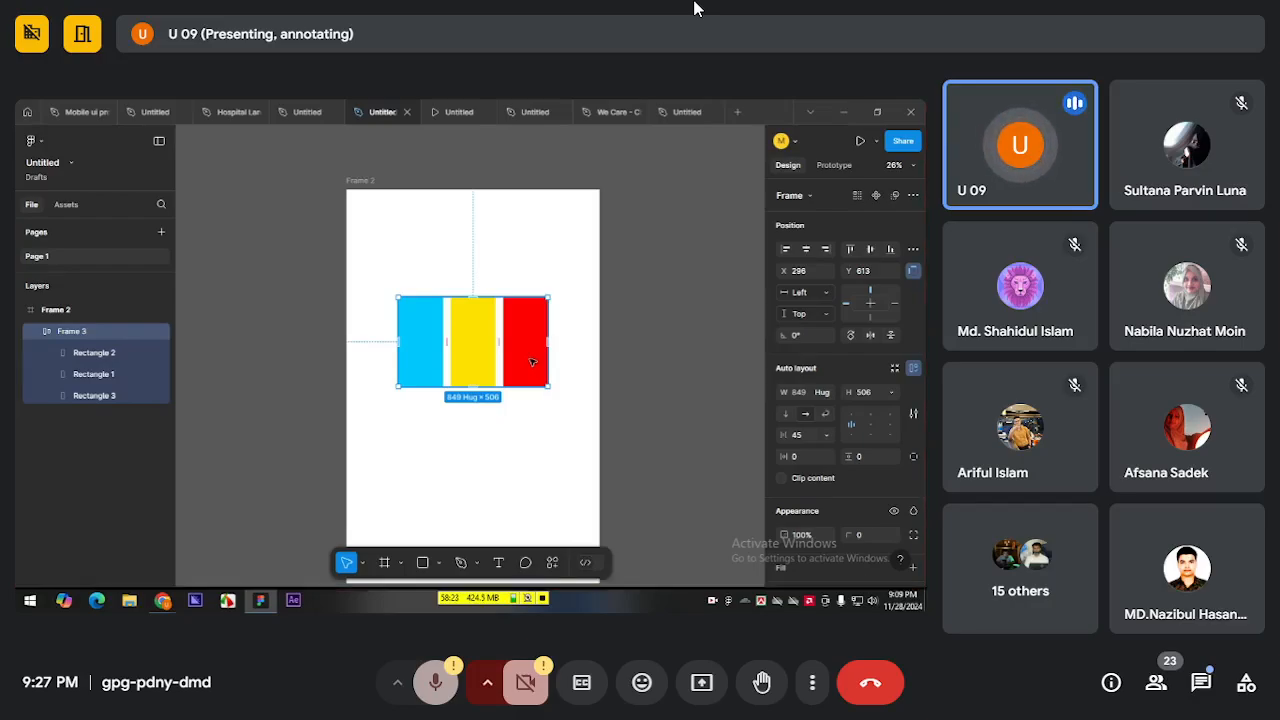
# Review Frame 2's selection colors, layout grid and export preview, and select the auto-layout Frame 3 holding the three colored rectangles
pyautogui.click(594, 363)
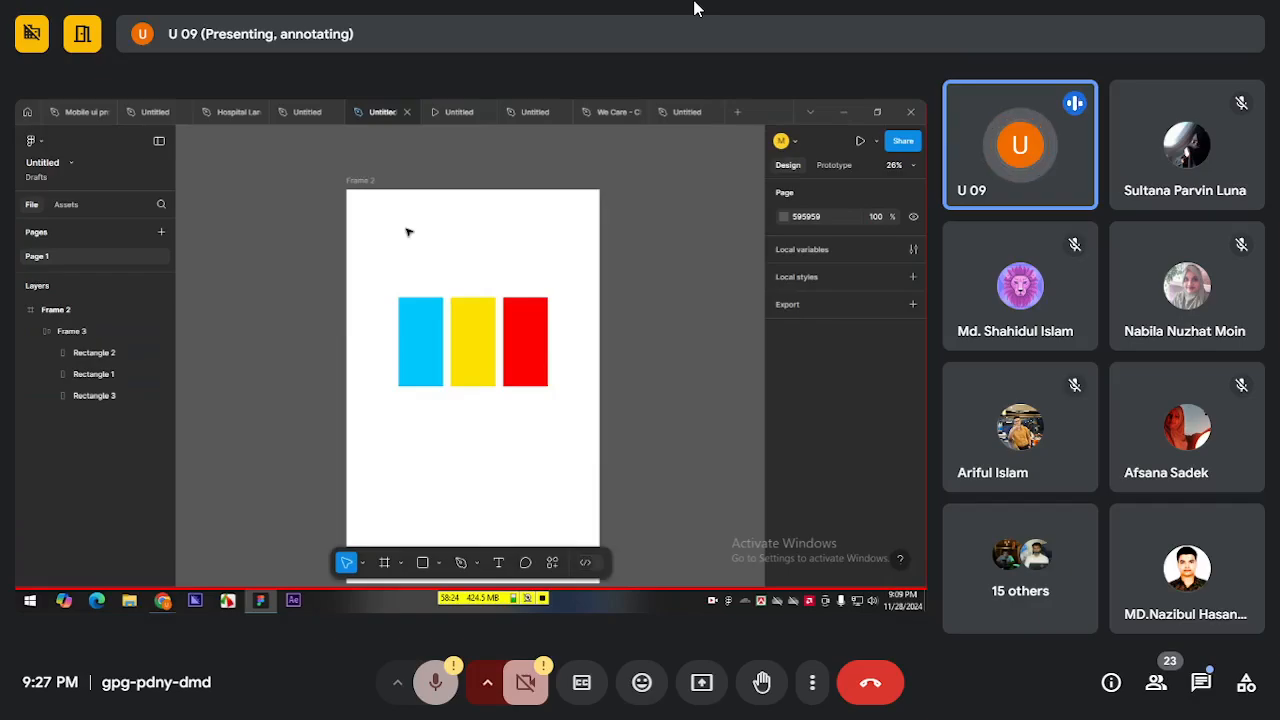
pyautogui.click(360, 181)
pyautogui.scroll(-1, 812, 441)
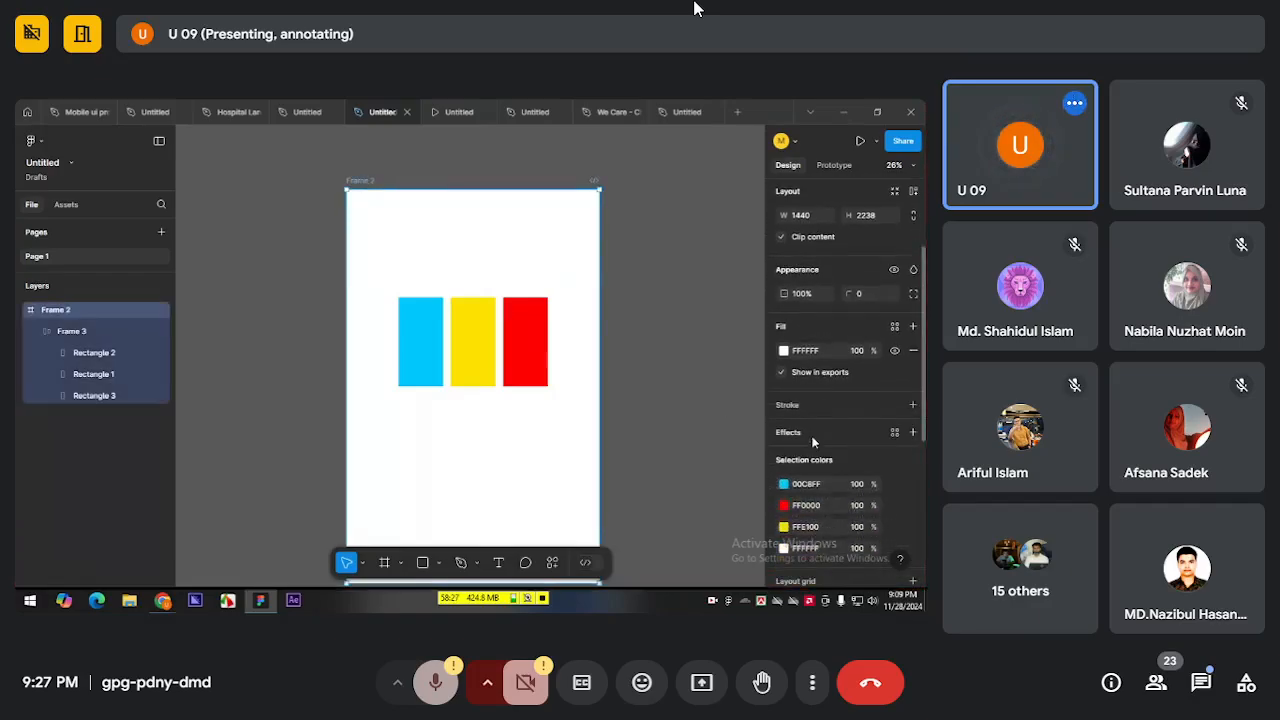
pyautogui.scroll(-3, 828, 450)
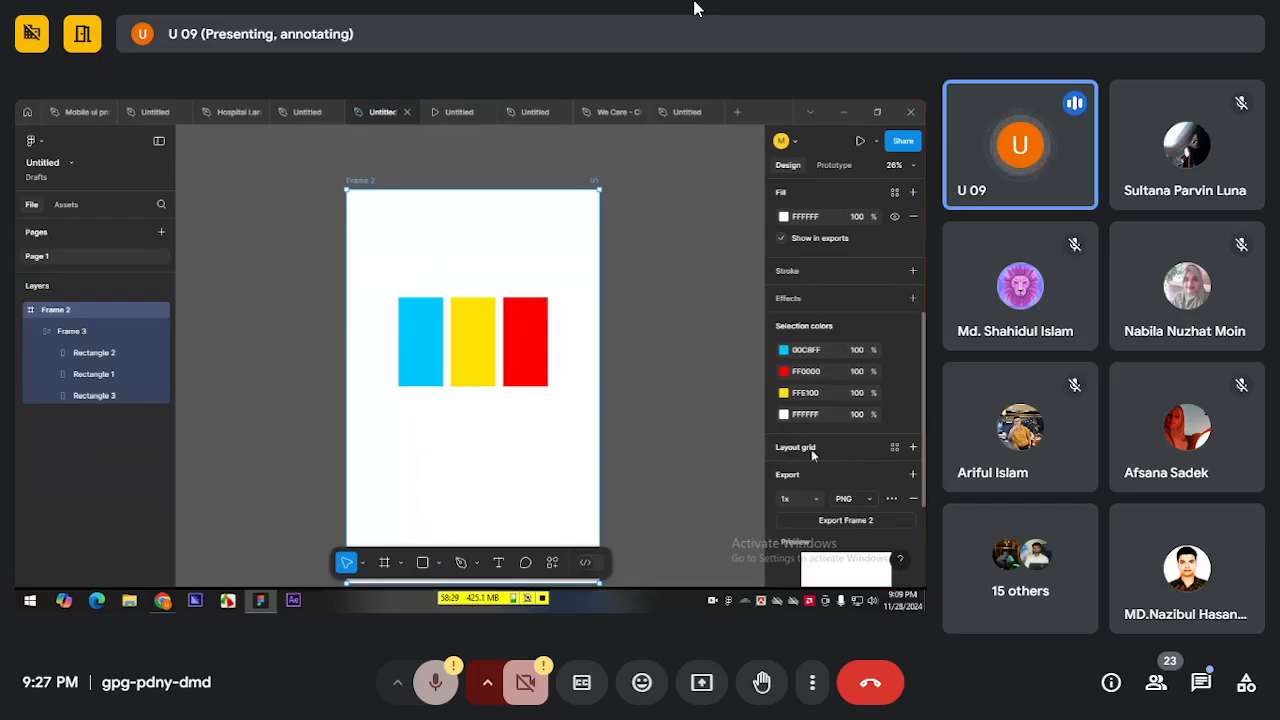
pyautogui.scroll(-2, 818, 446)
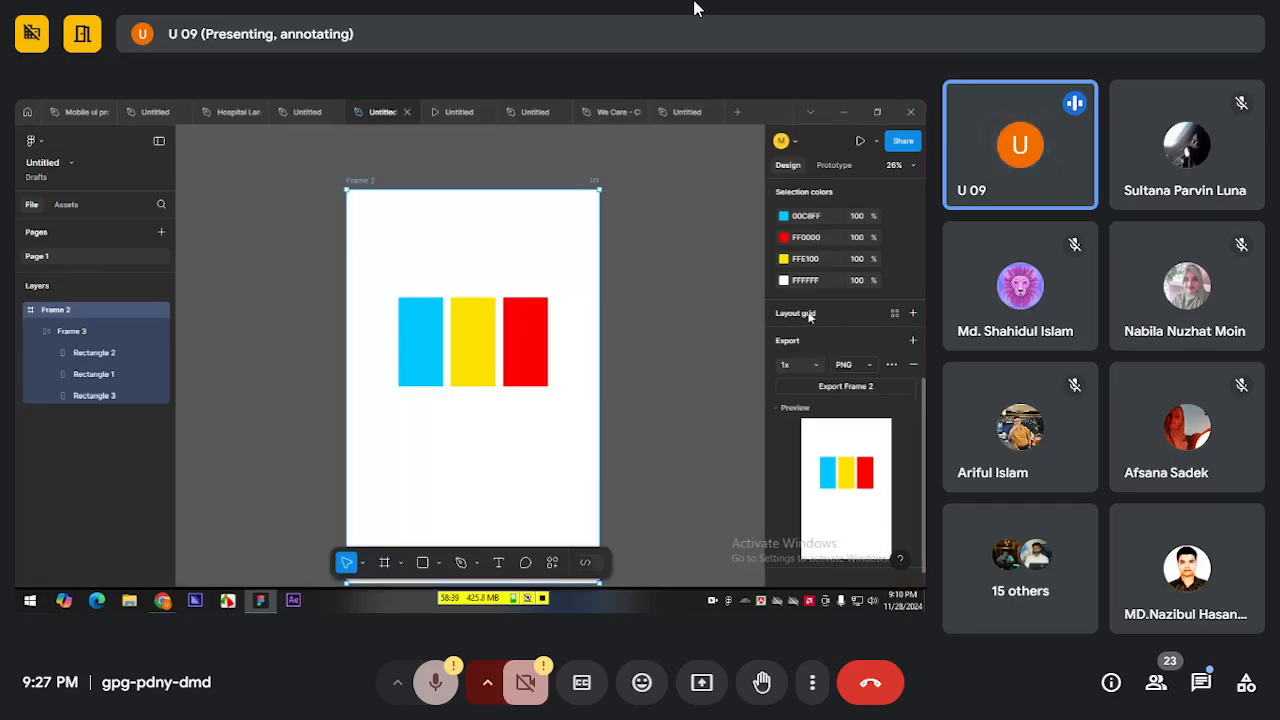
pyautogui.click(463, 344)
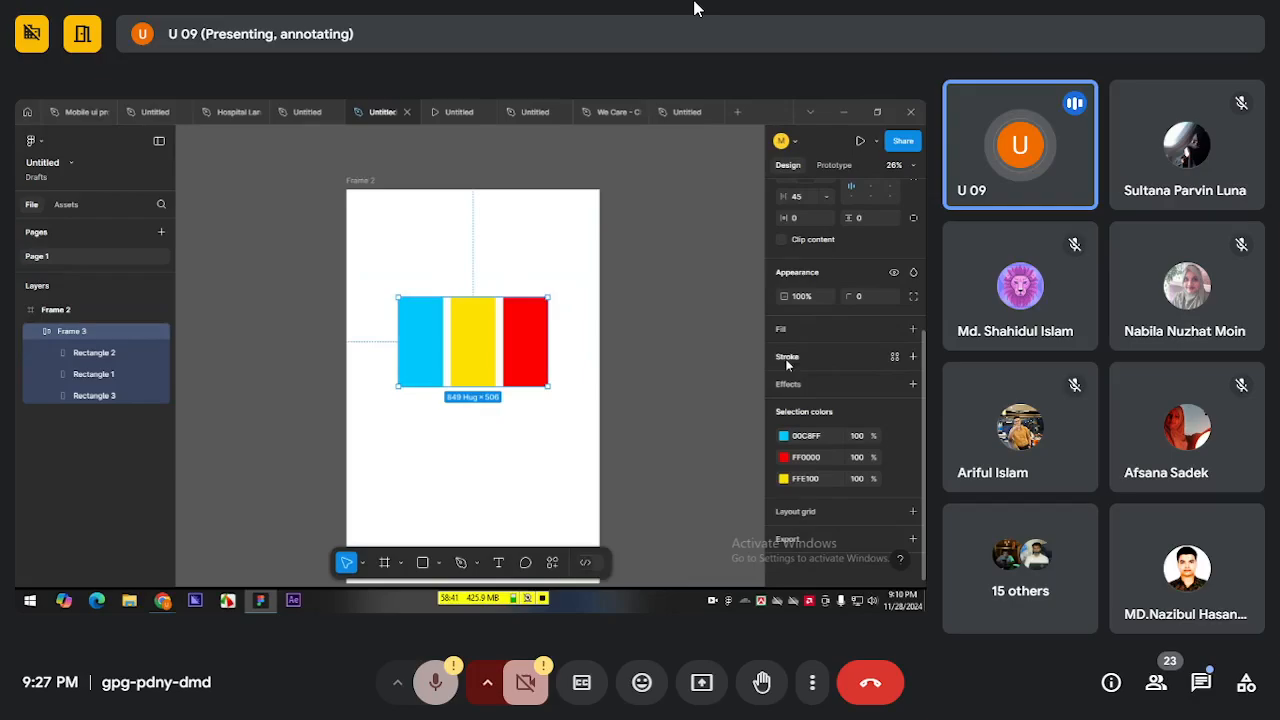